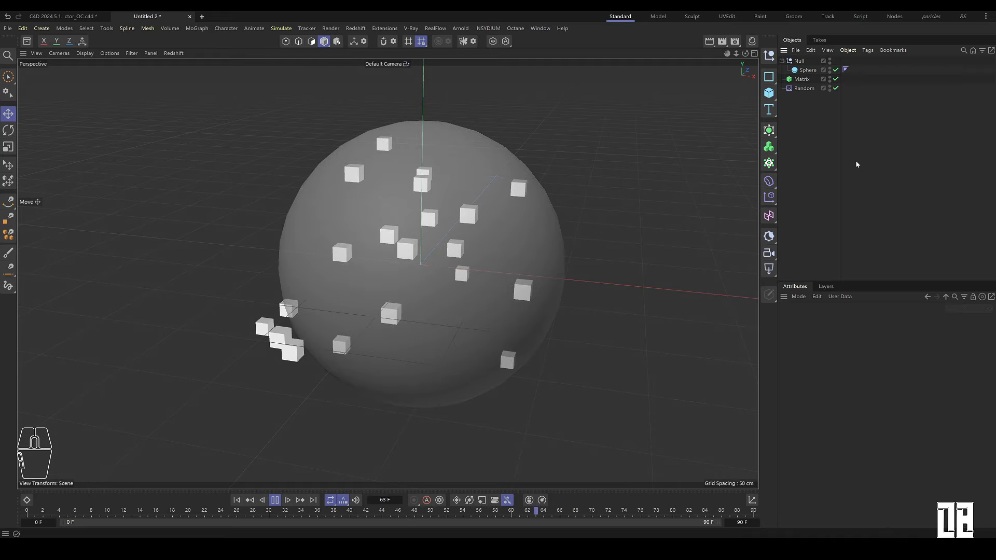
Step: Select the Random effector and enlarge the attributes panel to show its settings
left_click_drag(363, 259, 376, 242, "alt")
scroll(396, 245, "up", 1)
left_click(804, 89)
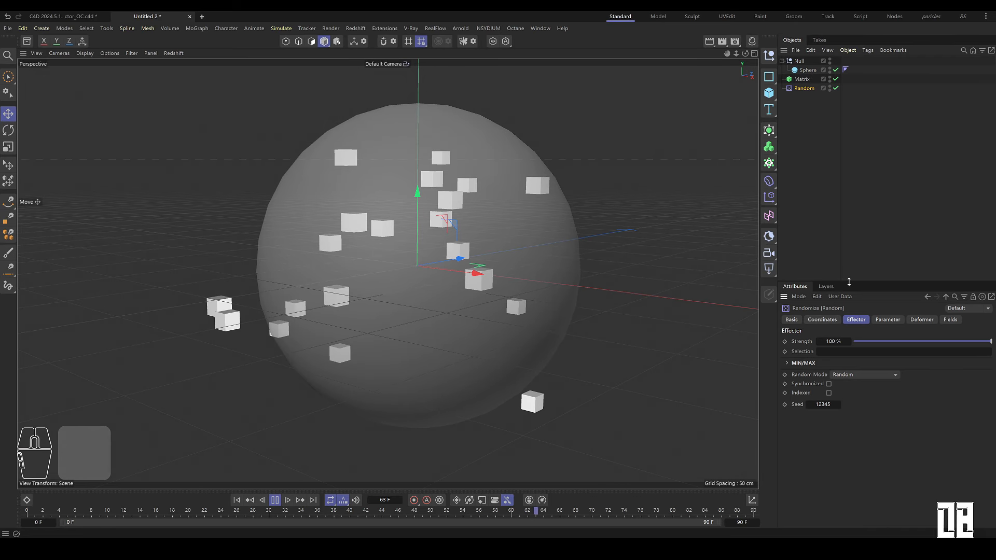
left_click_drag(849, 282, 845, 136)
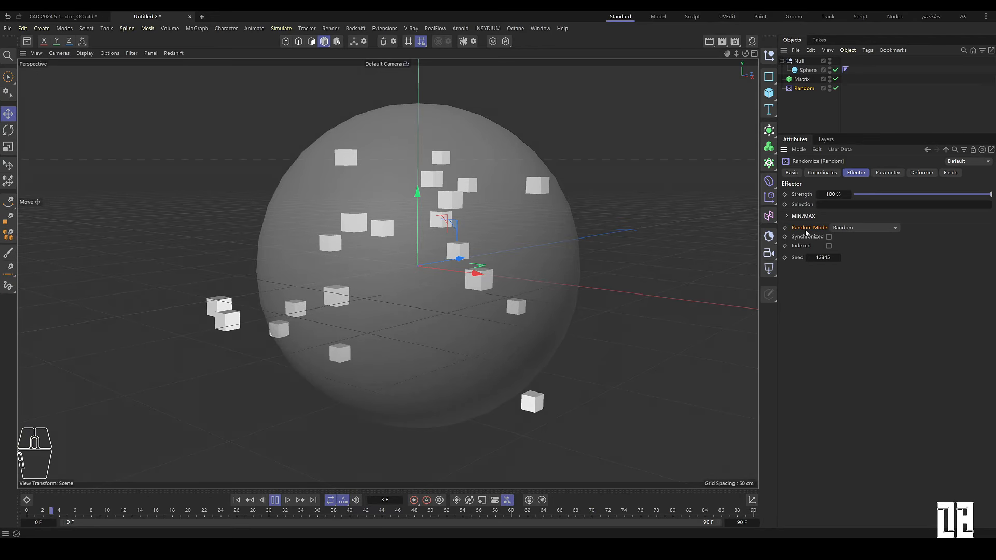
Step: Switch the Random effector's Random Mode to Gaussian
left_click(856, 229)
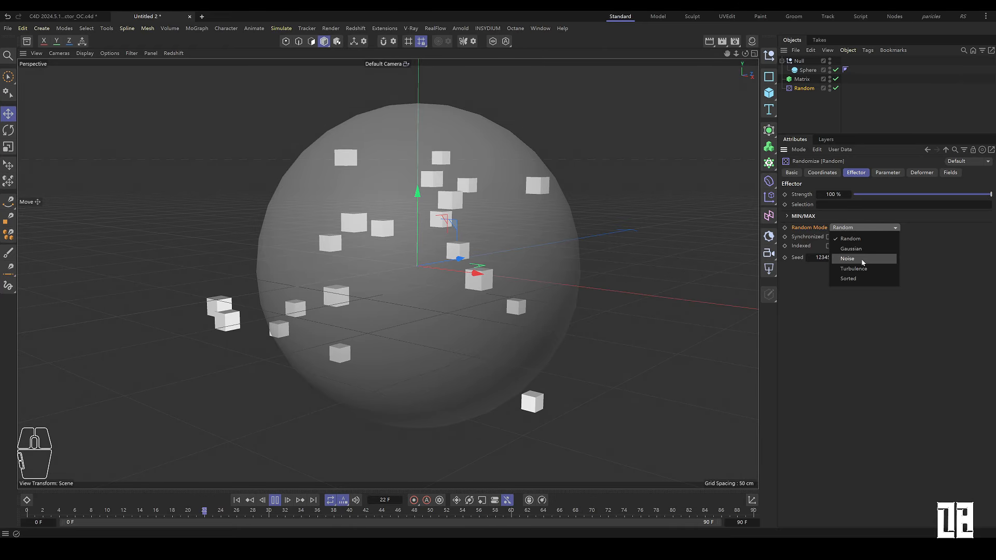
left_click(850, 251)
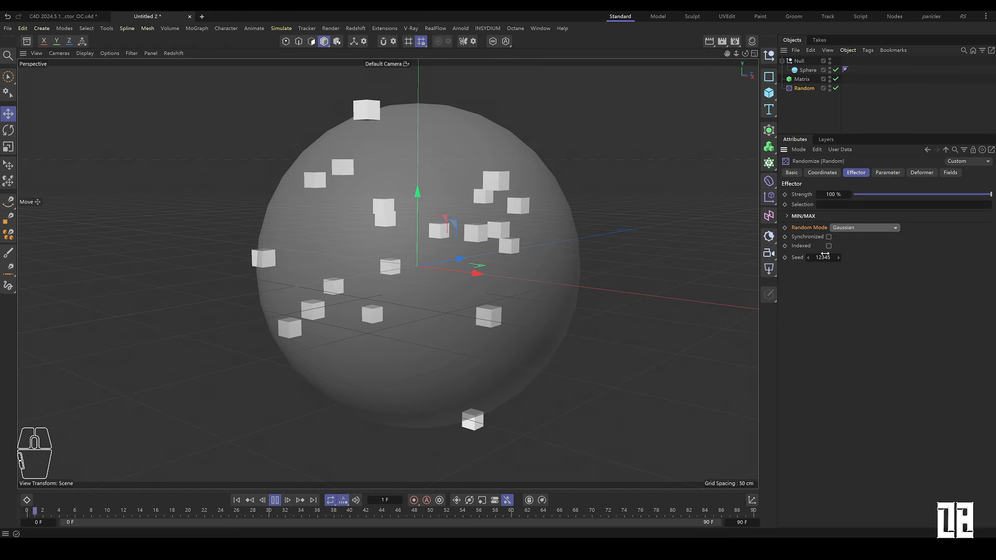
left_click(829, 246)
Step: Switch the Random Mode to Noise and set its Animation Speed to 5 %
left_click(863, 229)
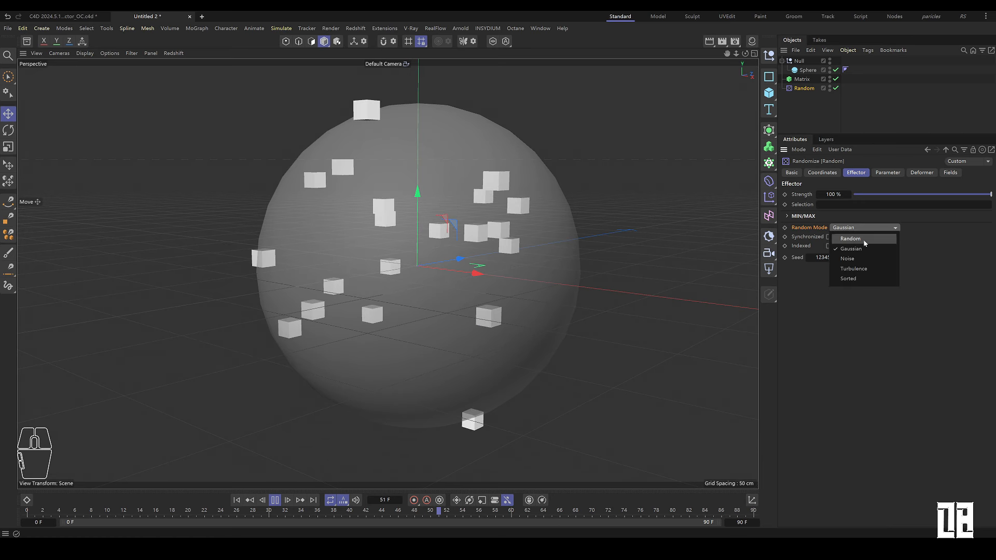
left_click(876, 259)
double_click(853, 269)
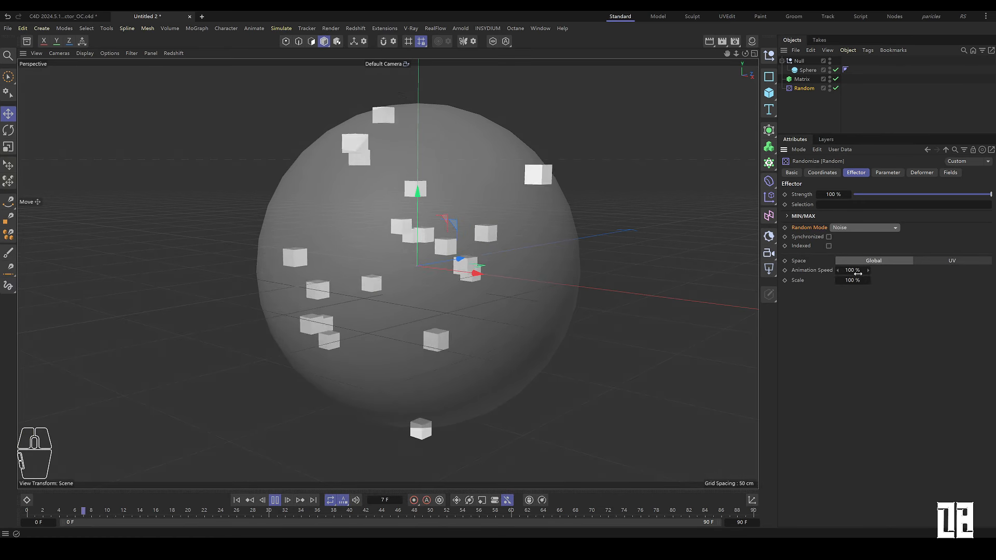
type("1")
key("Return")
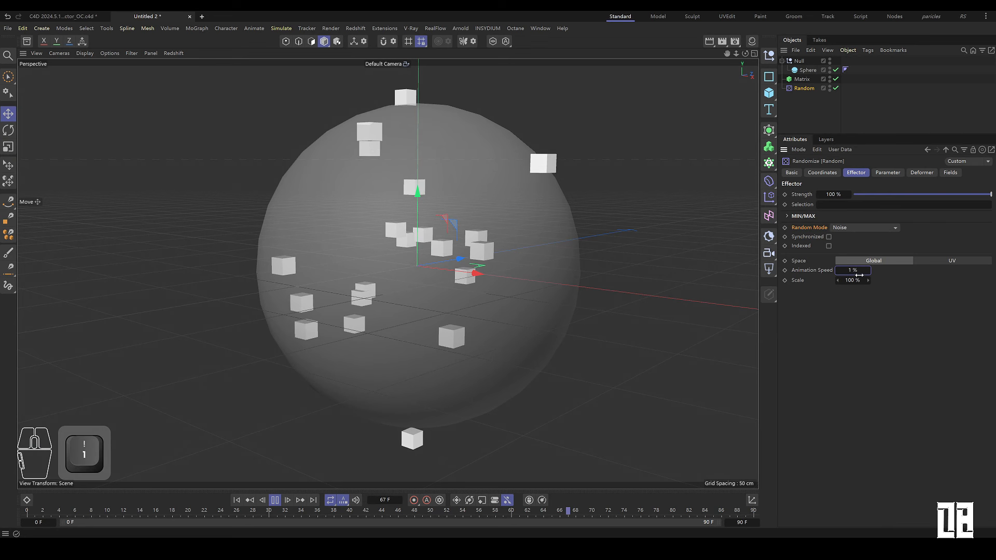
type("5")
left_click(901, 316)
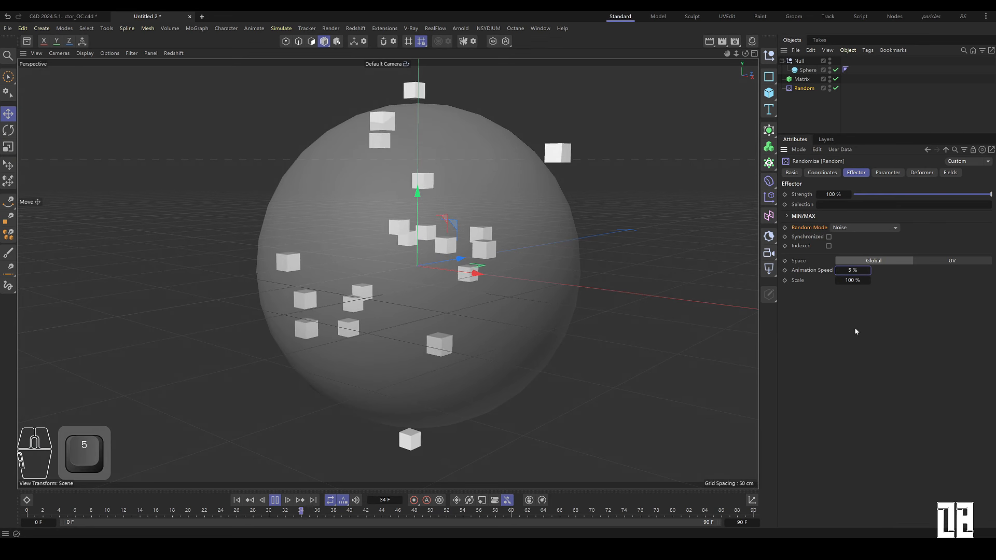
Step: Set the noise Animation Speed to 20 %
scroll(421, 270, "down", 4)
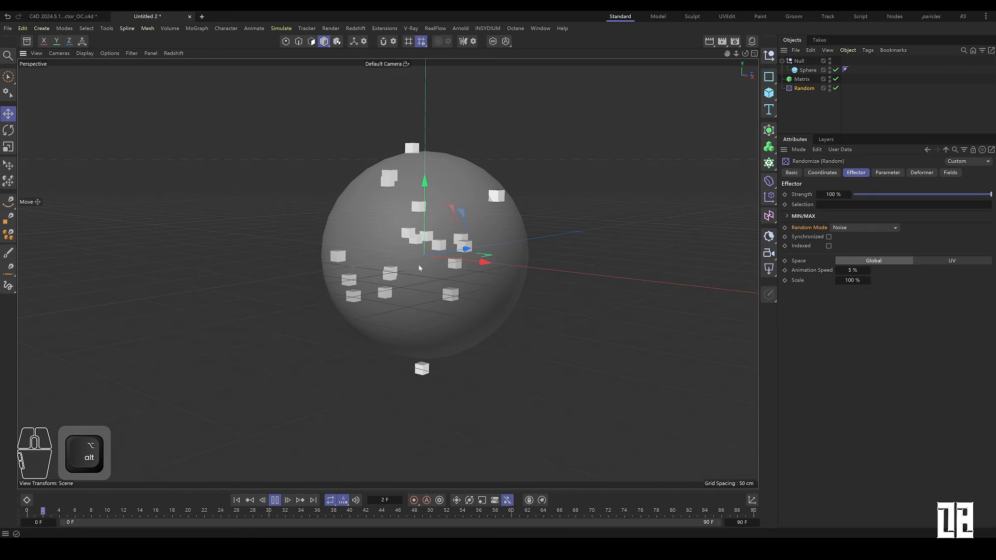
scroll(421, 269, "up", 4)
left_click_drag(421, 269, 550, 286, "alt")
left_click_drag(869, 270, 876, 270)
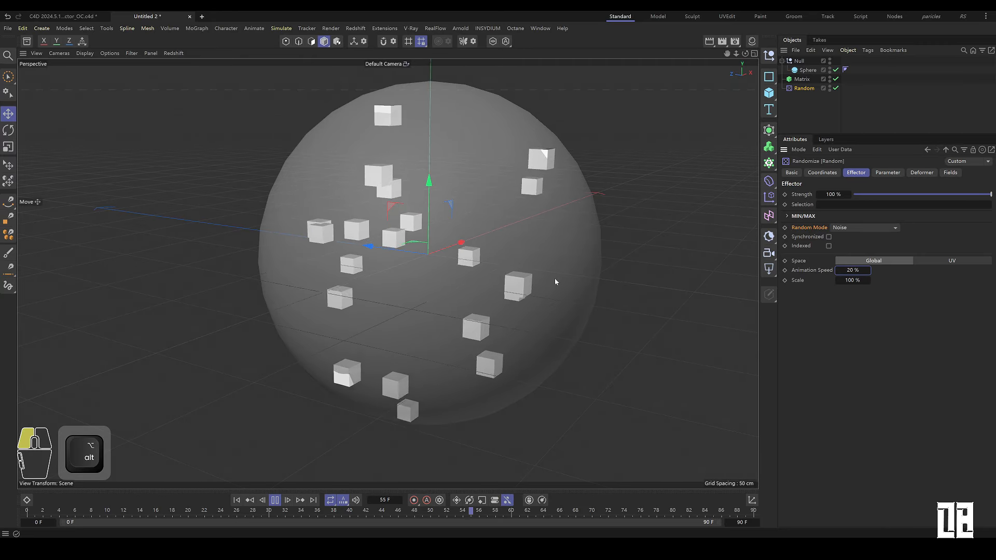
Step: Enable the Indexed option of the Random effector
left_click_drag(555, 279, 396, 283, "alt")
left_click(828, 246)
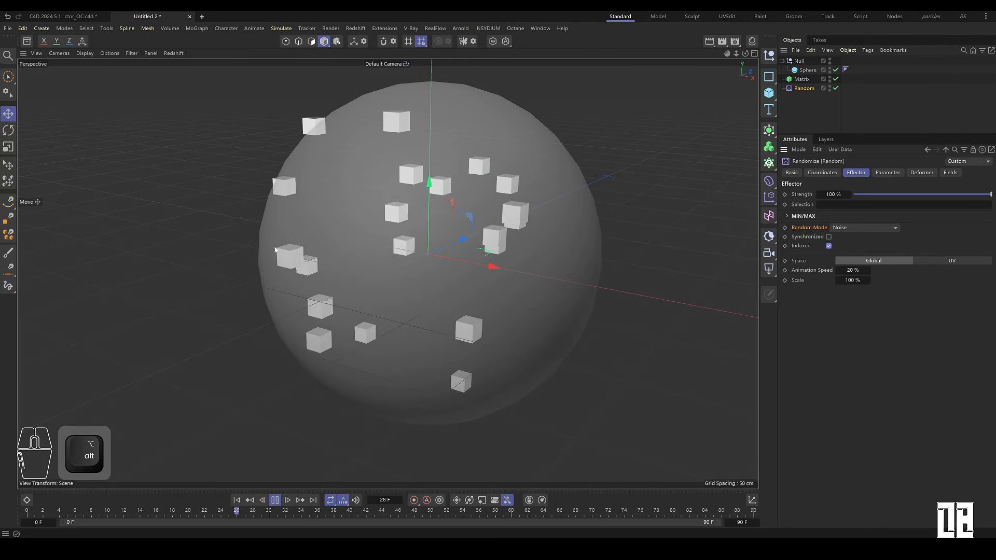
left_click_drag(374, 245, 510, 256, "alt")
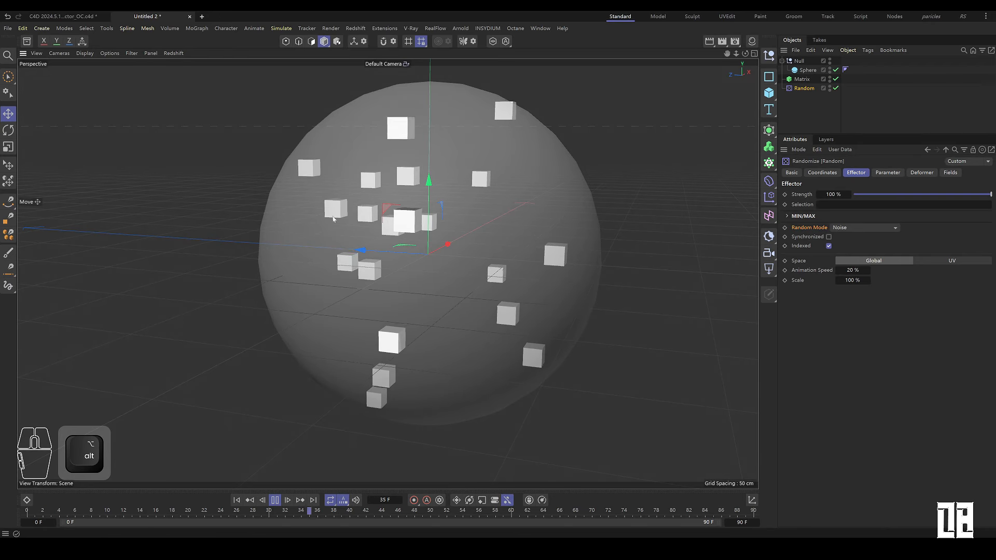
Step: Switch the Random Mode to Turbulence
left_click(862, 229)
left_click(867, 270)
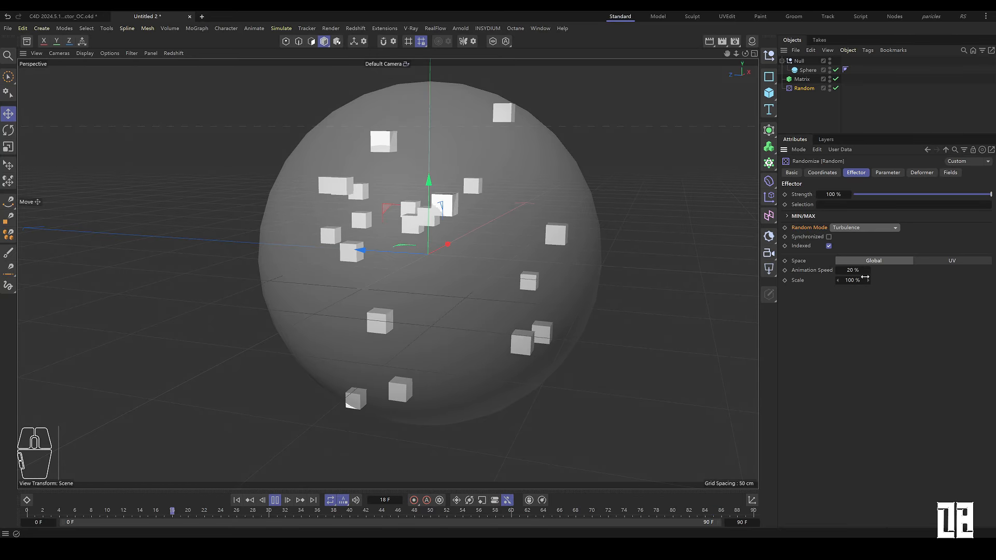
left_click_drag(617, 266, 593, 297, "alt")
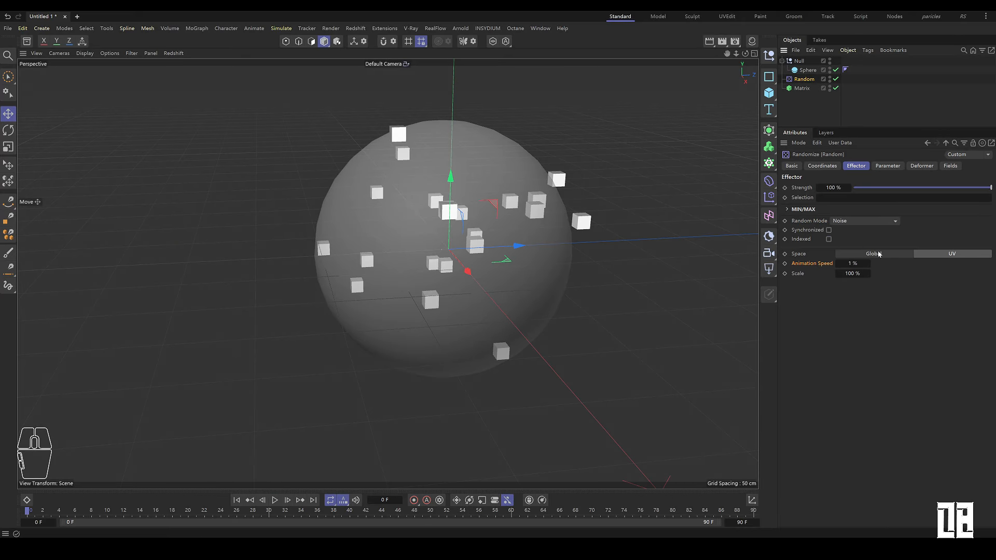
left_click(884, 254)
left_click(801, 62)
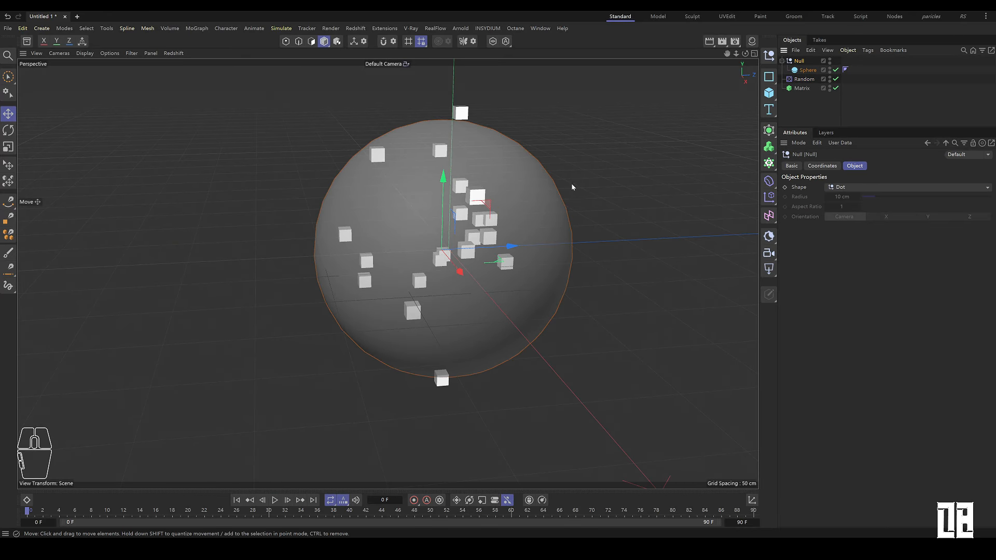
left_click_drag(502, 252, 522, 239)
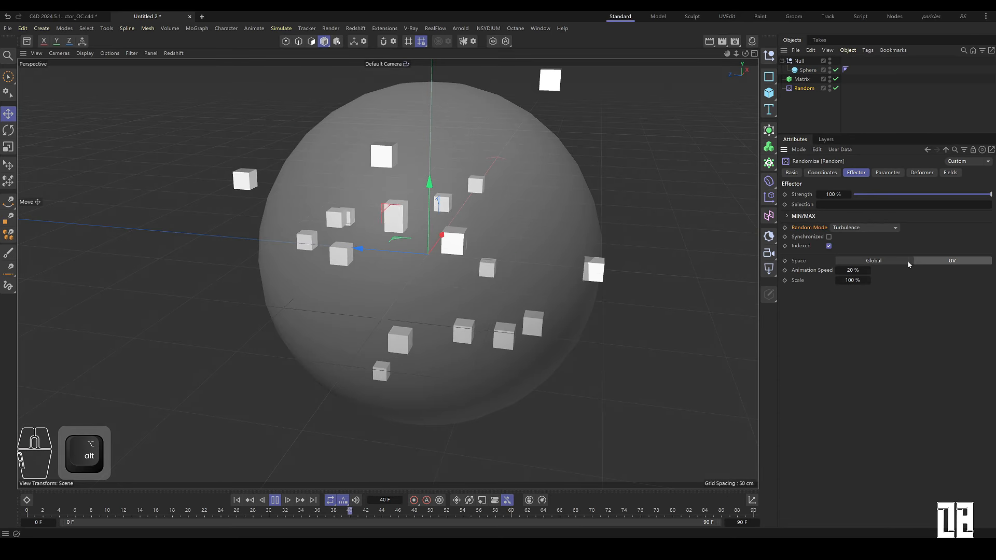
Step: Toggle the Space to UV and back to Global, then switch the Random Mode to Sorted
left_click(927, 267)
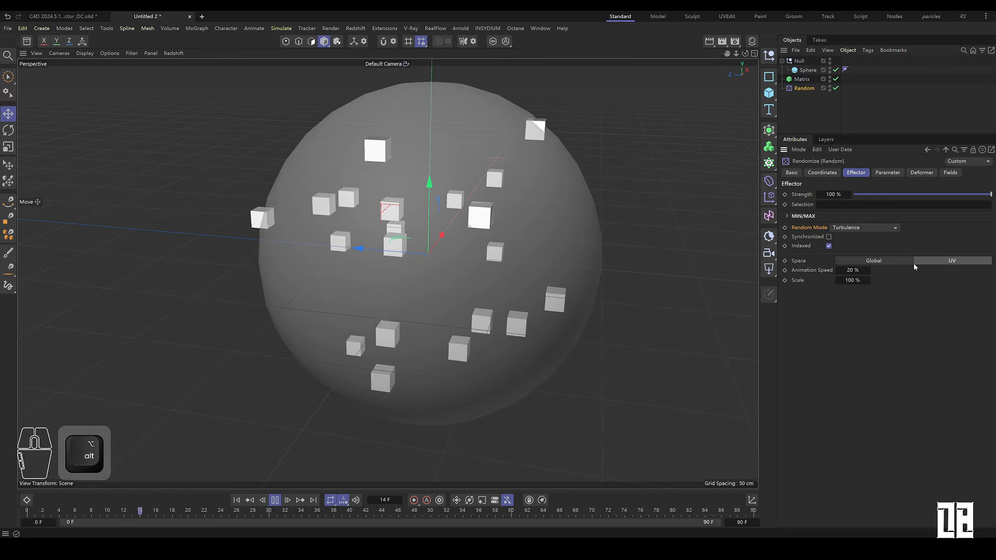
left_click(893, 263)
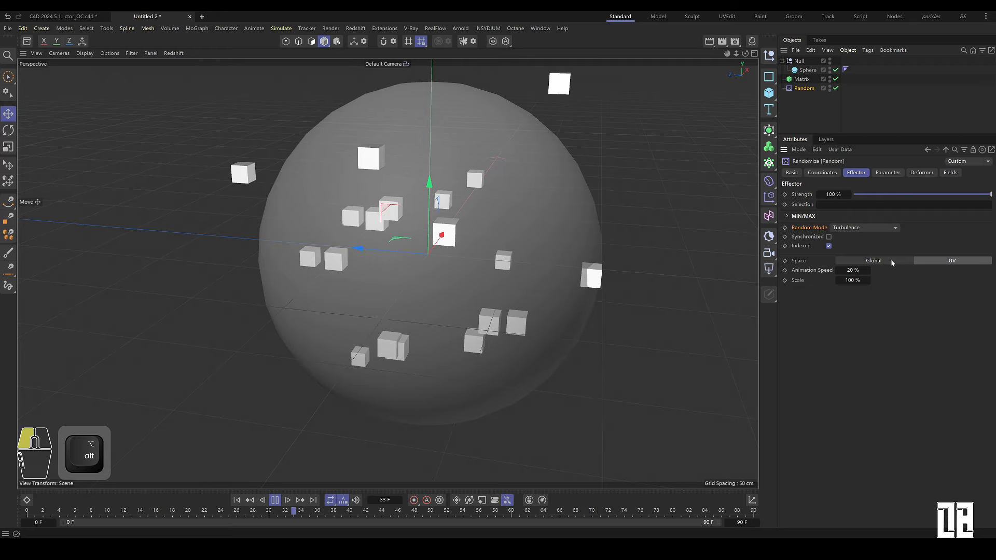
left_click(862, 228)
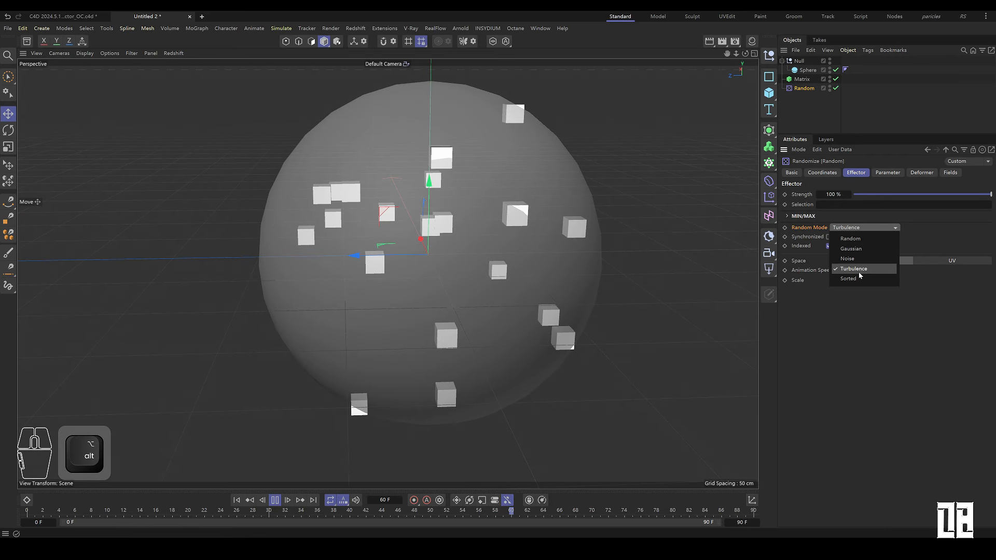
left_click(858, 279)
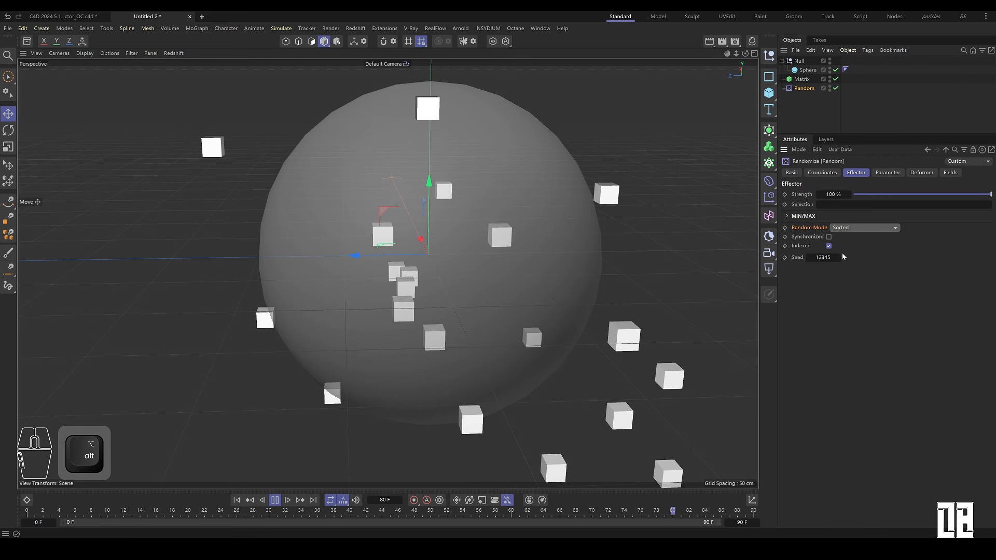
Step: Set the seed to 12349 and switch the Random Mode back to Random
left_click_drag(840, 257, 841, 258)
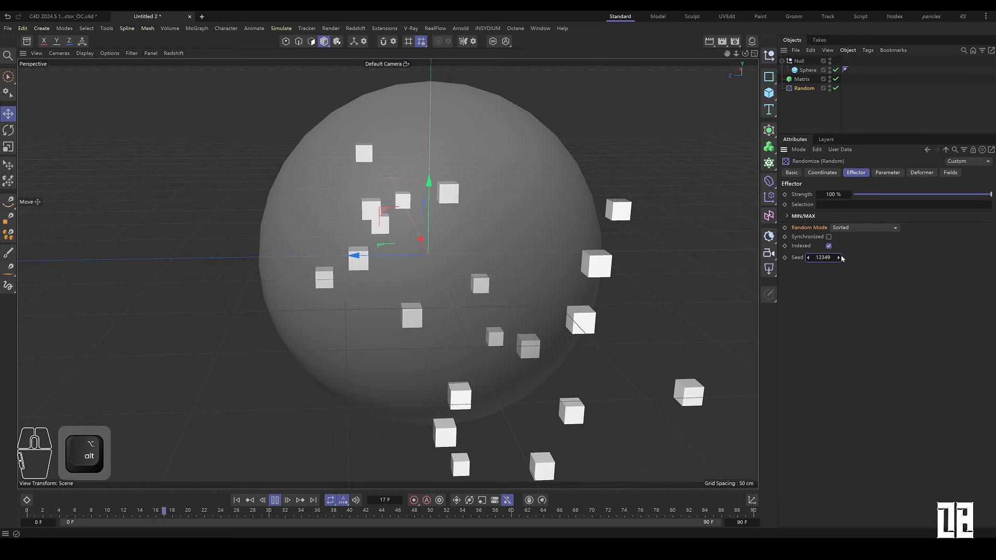
left_click(861, 229)
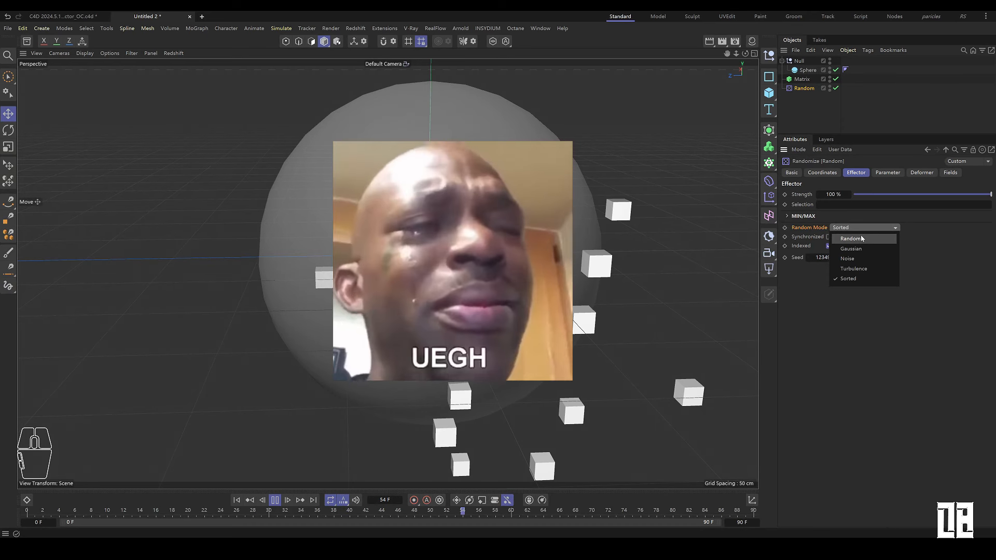
left_click(861, 238)
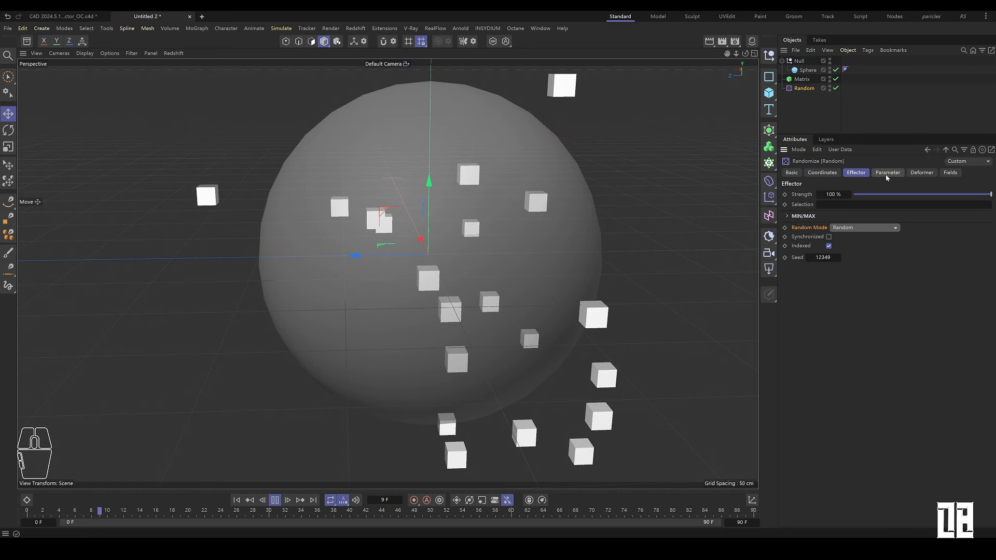
Step: Open the effector's Parameter settings and inspect the transform options
left_click(887, 174)
right_click_drag(508, 291, 398, 306, "alt")
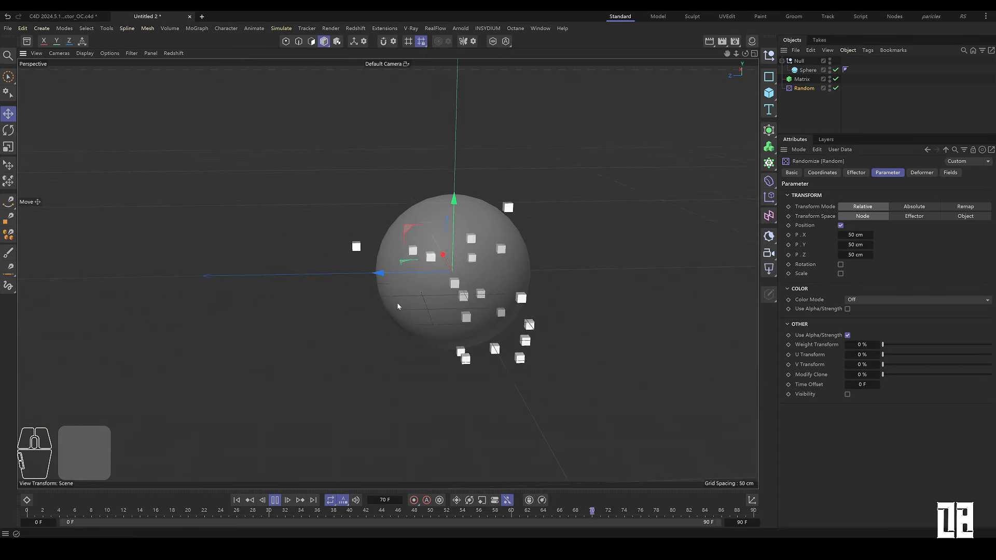
left_click_drag(398, 307, 465, 277, "alt")
right_click_drag(465, 277, 525, 245, "alt")
left_click_drag(525, 245, 537, 241, "alt")
Step: Set the Matrix object's clone count to 31
left_click(802, 80)
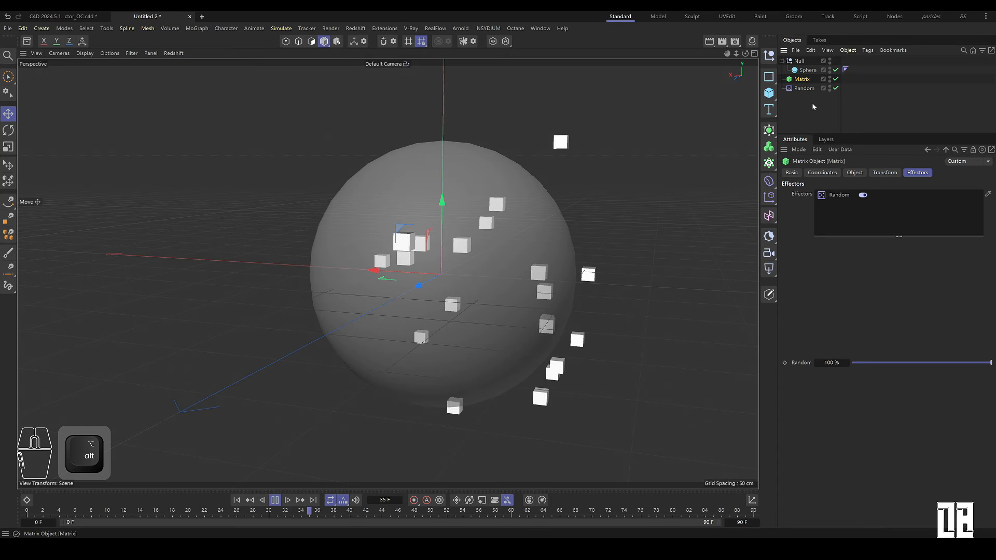
left_click(863, 173)
left_click_drag(891, 286, 905, 287)
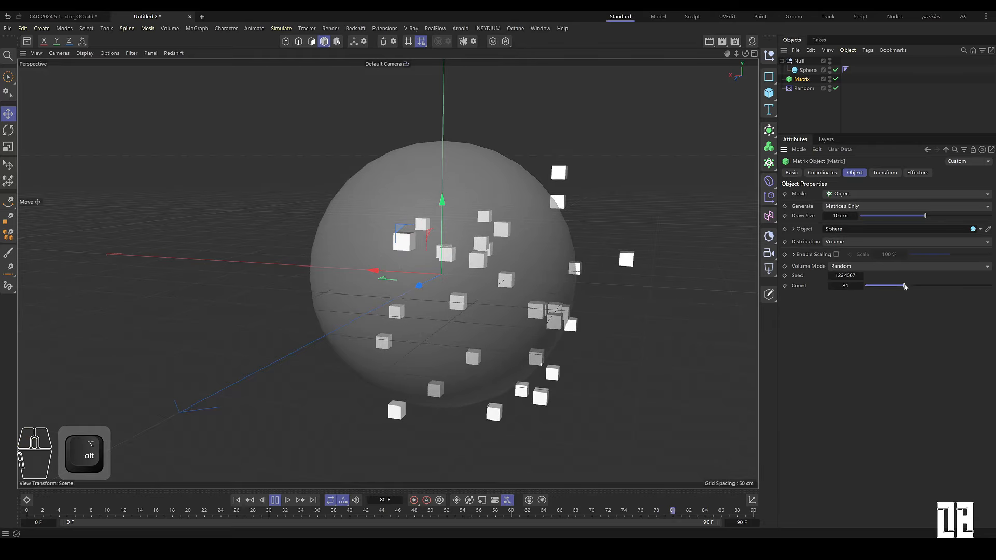
Step: Add a Shader Field to the Random effector's fields list
left_click(805, 89)
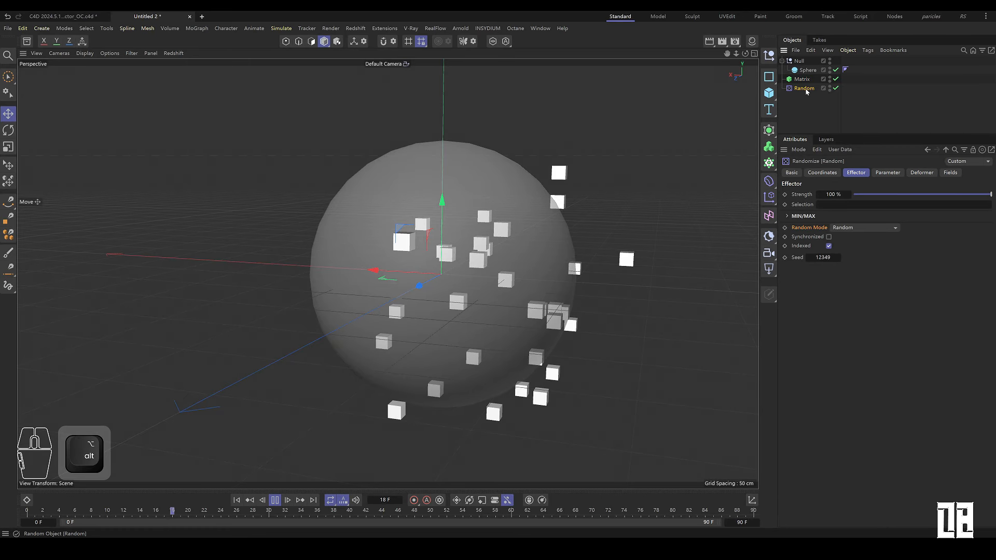
left_click(951, 173)
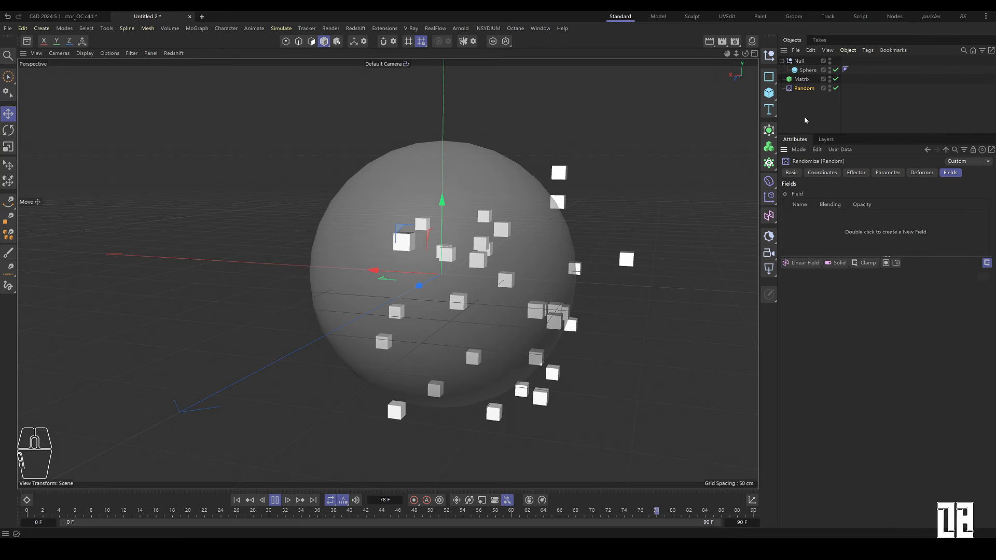
left_click(795, 263)
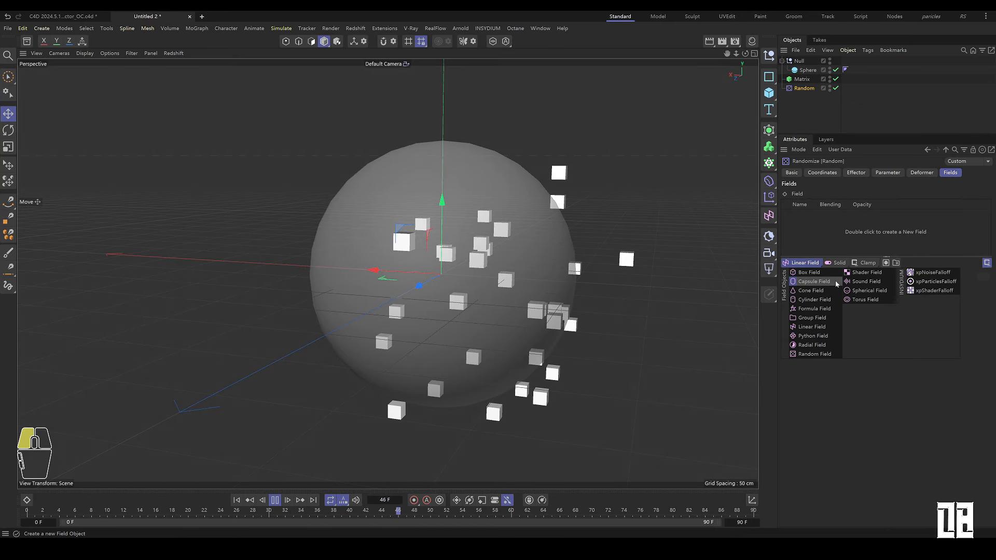
left_click(866, 273)
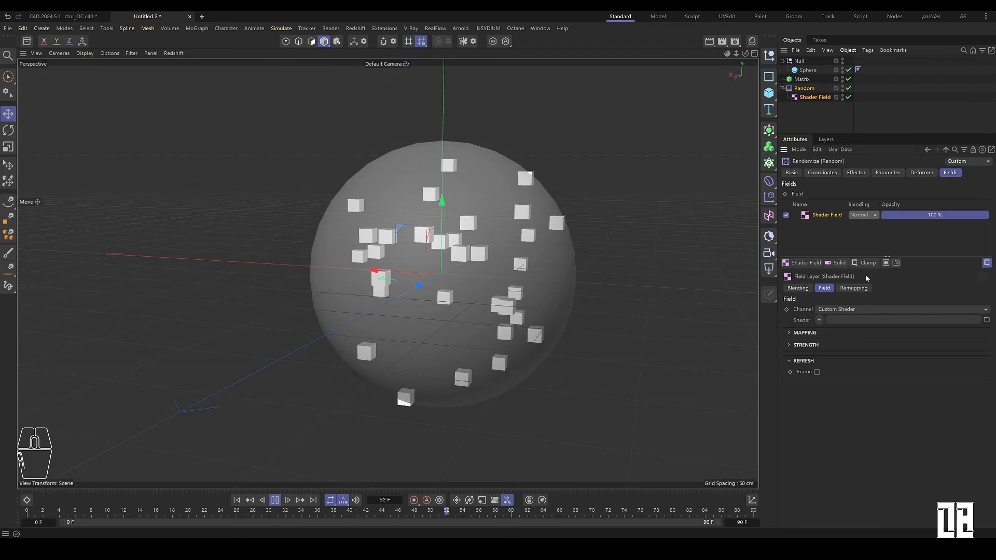
Step: Load a Noise shader into the Shader Field and open the shader's properties
left_click(819, 320)
left_click(827, 170)
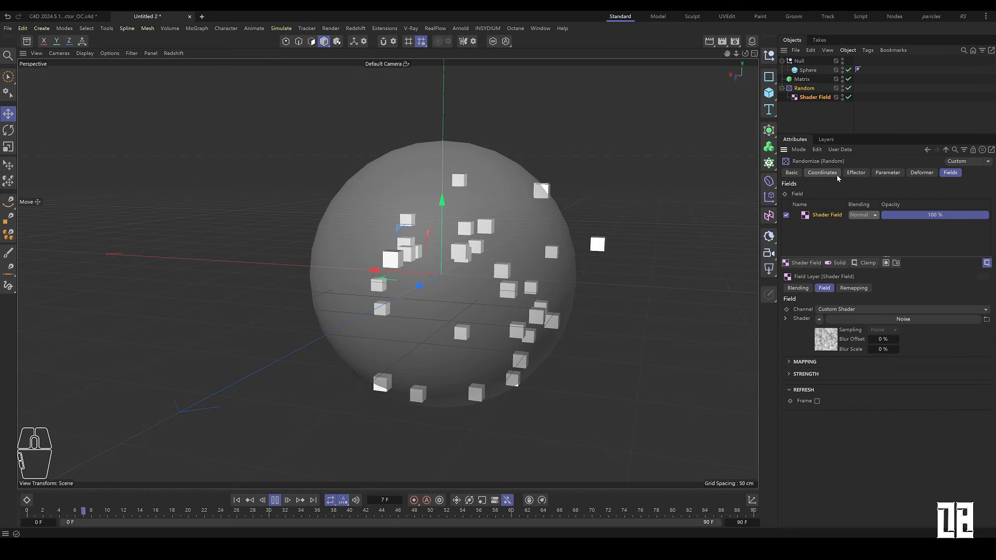
left_click(831, 332)
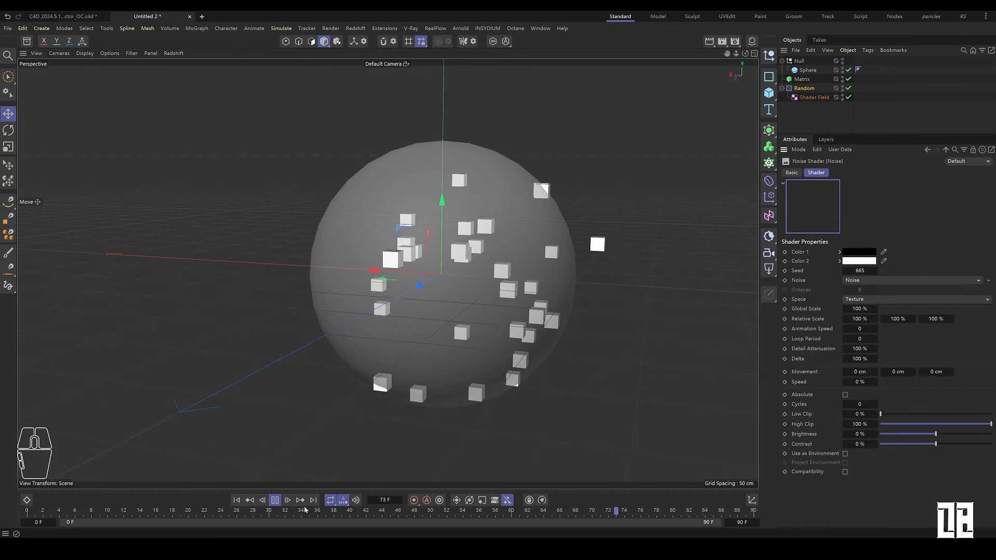
Step: Reselect the Shader Field and reopen its Noise shader properties
left_click(275, 500)
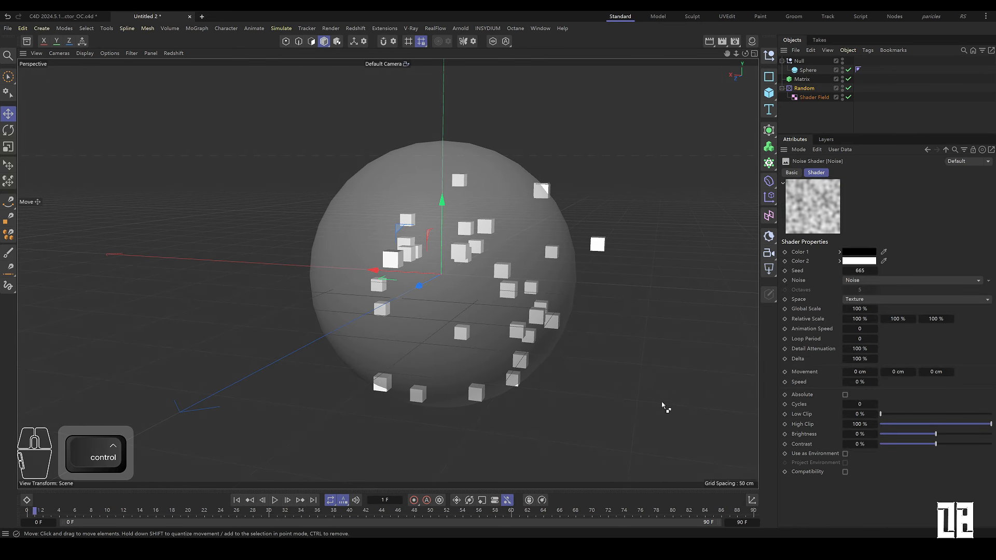
key("ctrl+d")
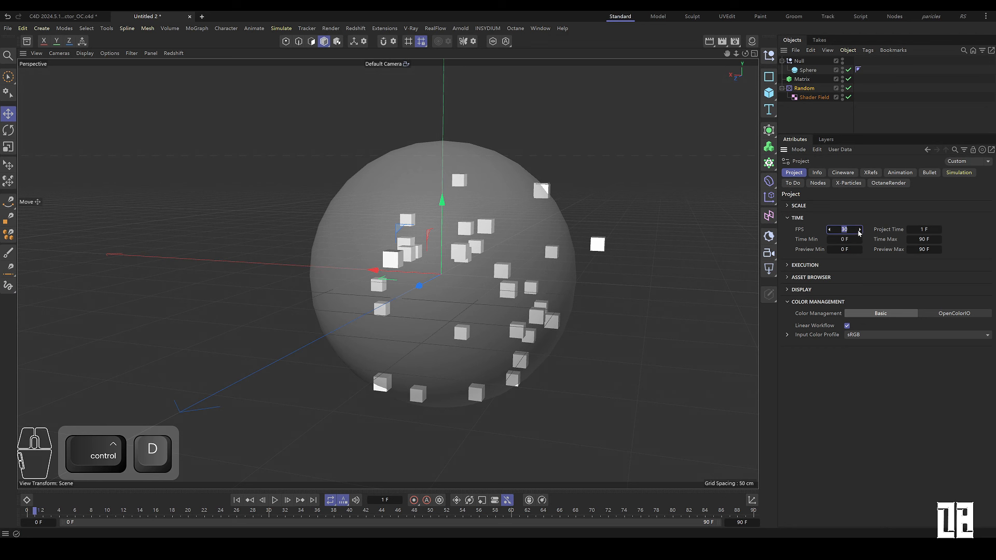
left_click(807, 100)
left_click(825, 240)
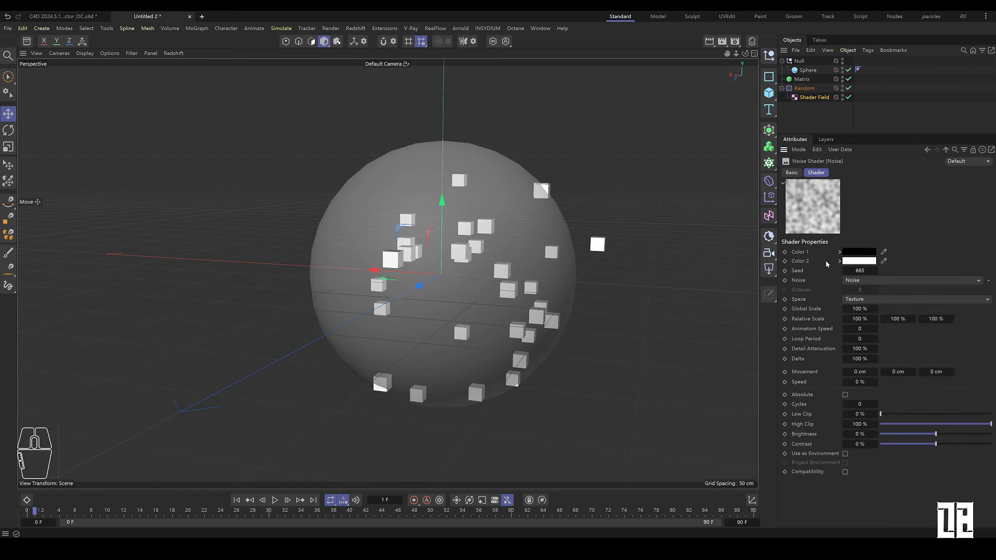
Step: Set the Noise shader's Loop Period to 3 and Animation Speed to 1, and play the animation from the start
left_click(810, 341)
type("3")
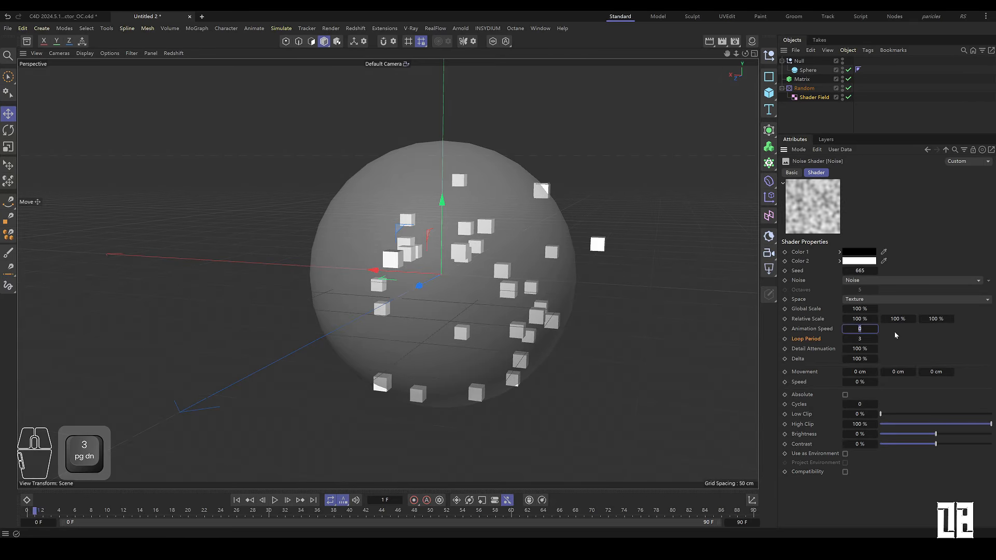
type("1")
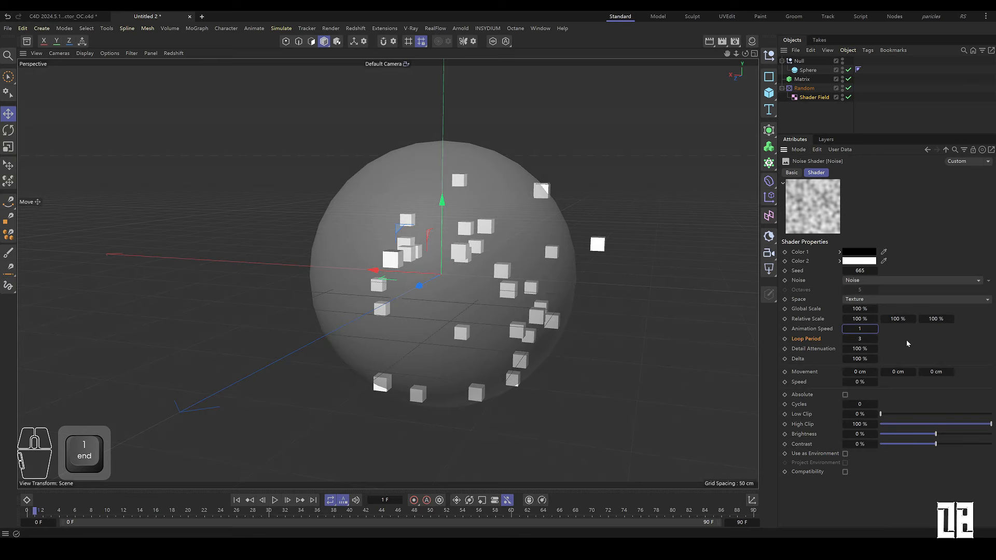
left_click(237, 501)
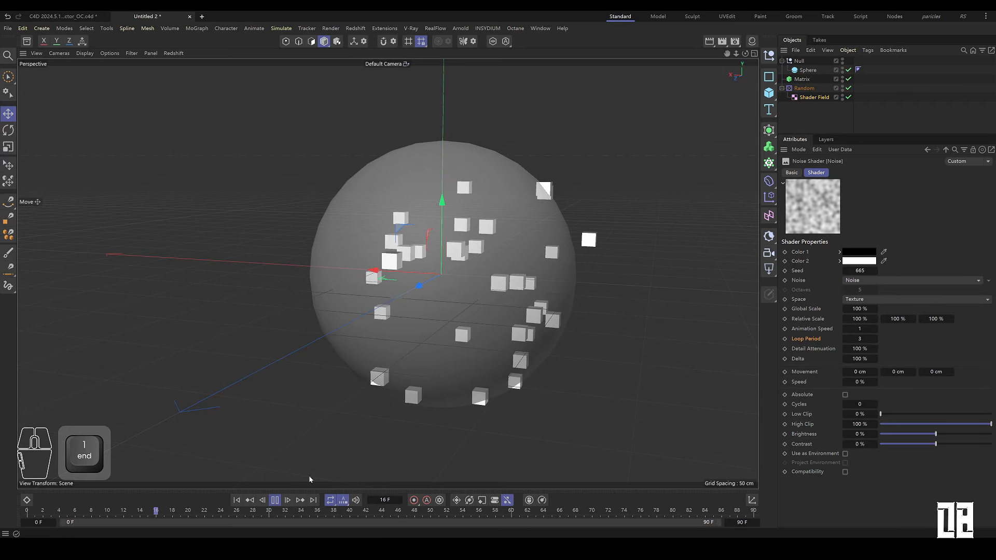
Step: Set the Random effector's position ranges to 50 cm on X, Y and Z
left_click_drag(383, 385, 515, 342, "alt")
right_click_drag(515, 342, 586, 340, "alt")
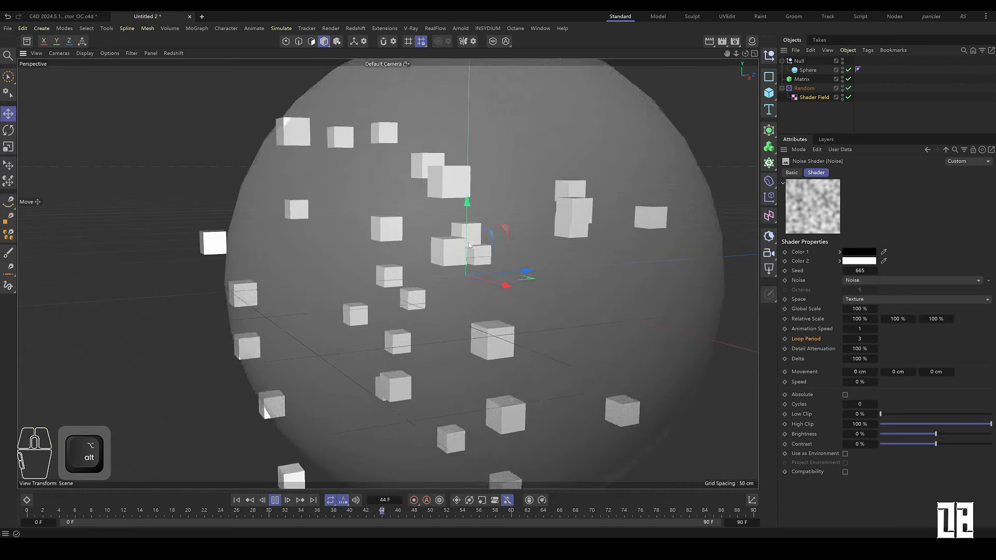
left_click_drag(586, 340, 545, 337, "alt")
left_click(806, 89)
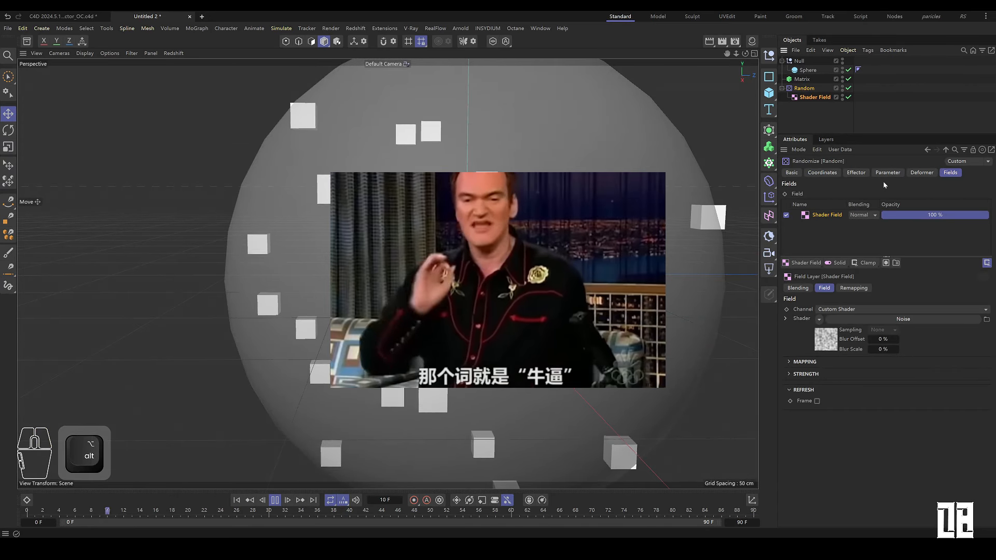
left_click(887, 173)
left_click_drag(859, 235, 890, 254)
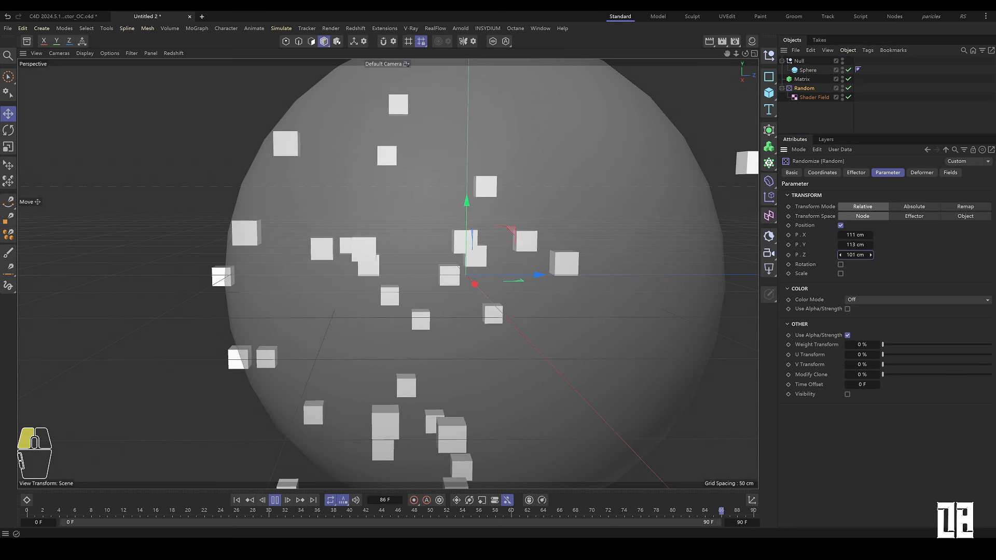
right_click_drag(565, 244, 519, 249, "alt")
left_click_drag(518, 249, 521, 305, "alt")
double_click(860, 236)
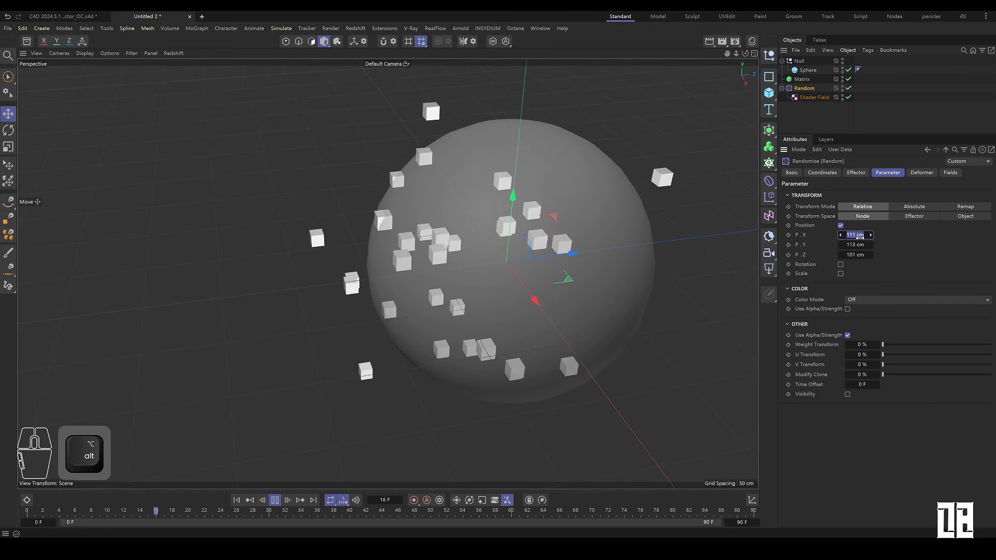
type("50")
double_click(856, 244)
type("50")
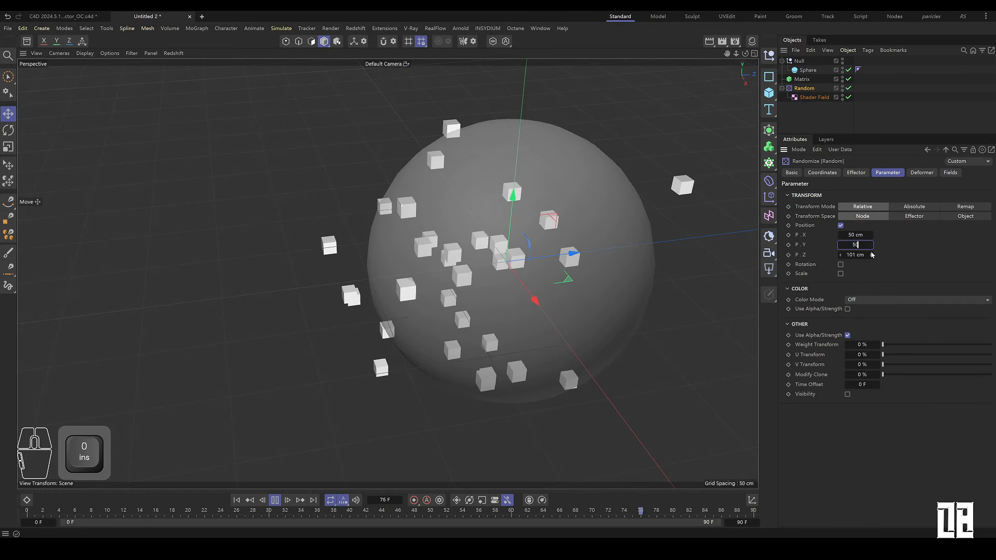
key("Tab")
type("50")
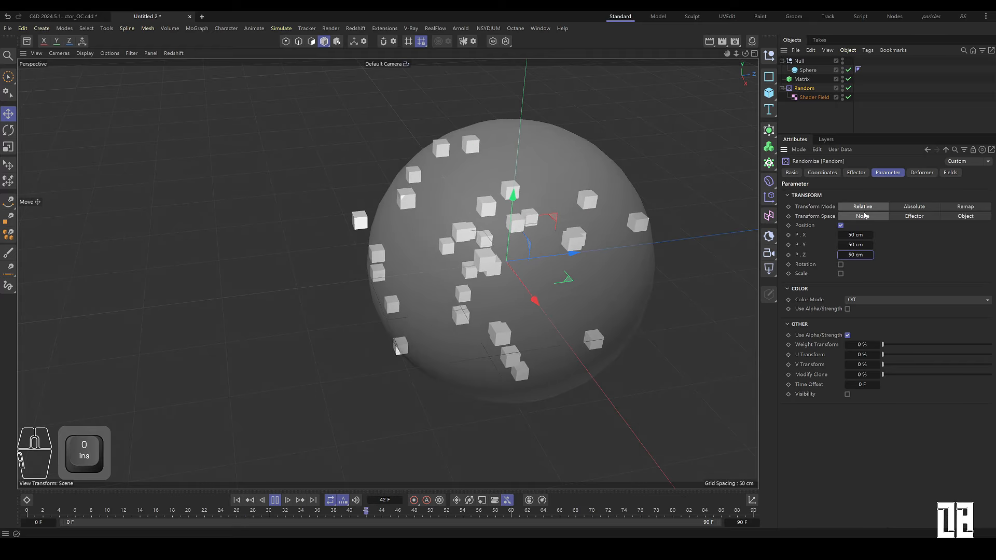
Step: Turn off the Indexed option in the Random effector's effector settings
left_click(856, 173)
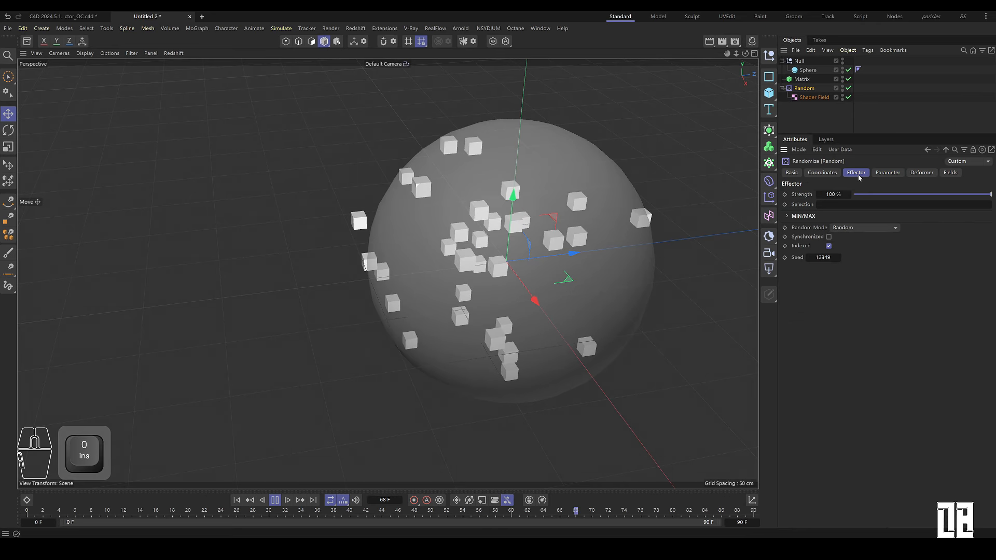
left_click(829, 246)
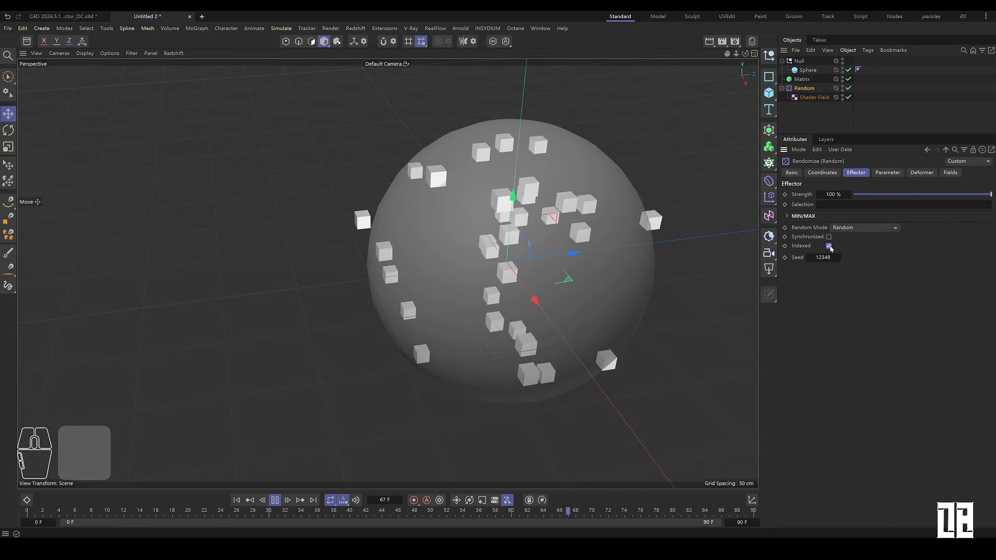
left_click(812, 98)
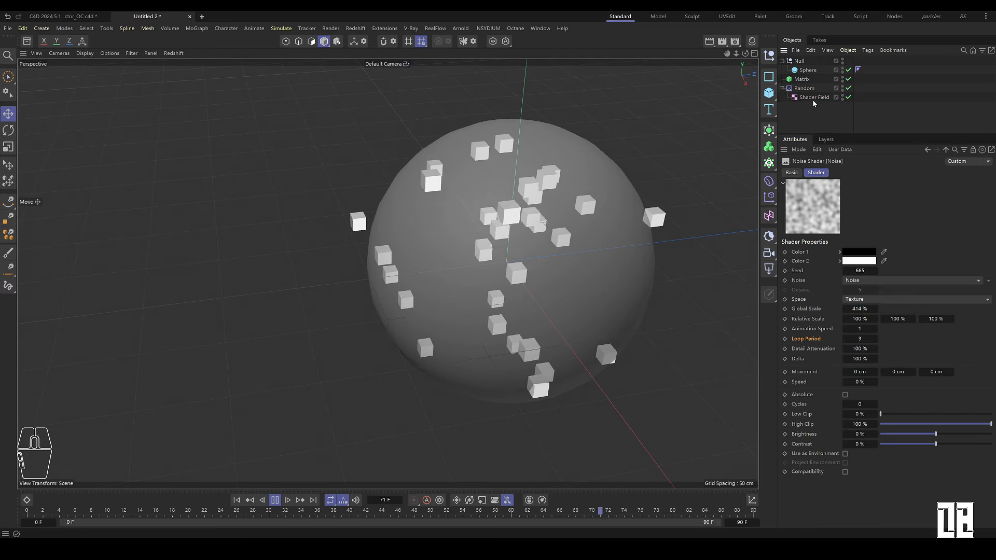
left_click(804, 88)
left_click(887, 173)
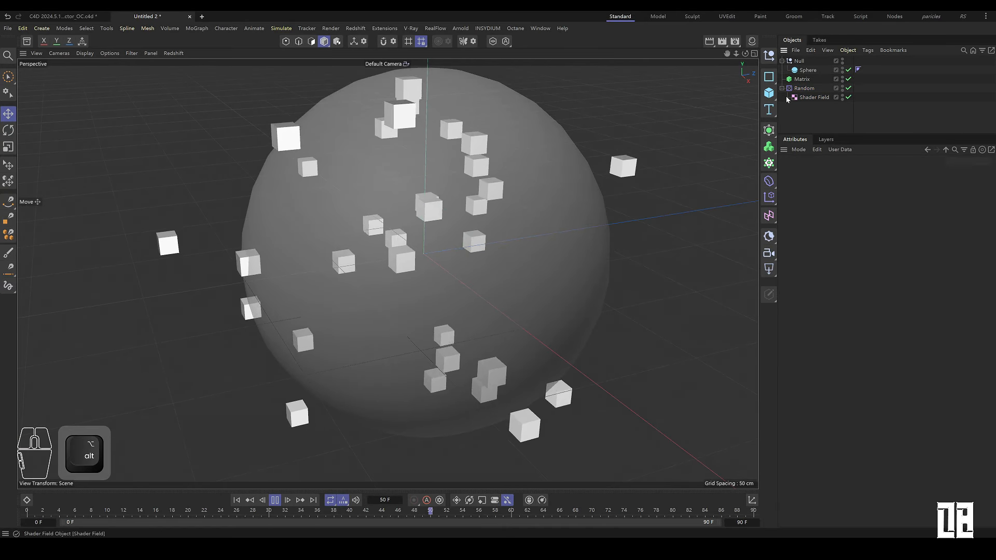
Step: Add a Cloner and a new Sphere, and nest the Sphere under the Cloner
left_click_drag(769, 162, 801, 175)
left_click_drag(802, 61, 710, 123)
left_click_drag(863, 143, 863, 143)
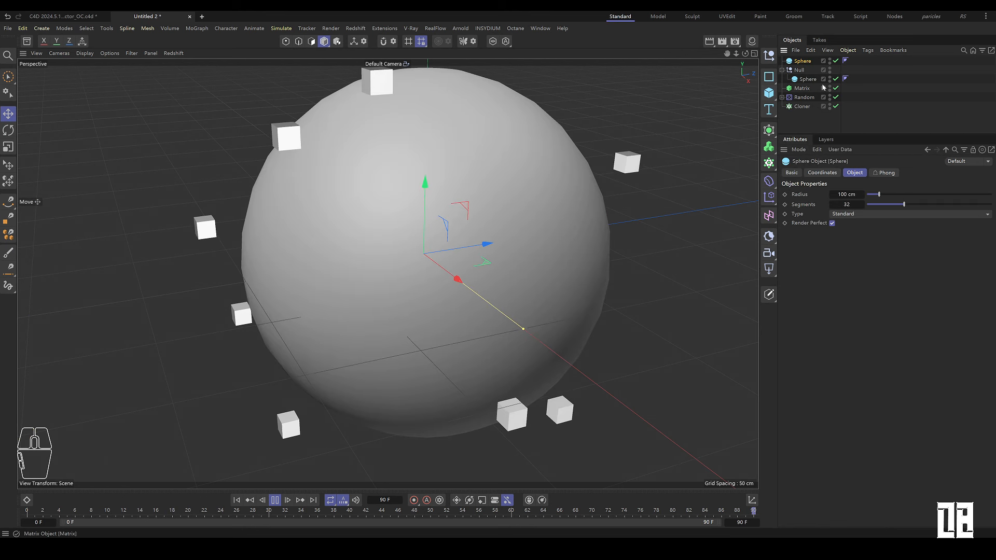
left_click_drag(803, 61, 816, 107)
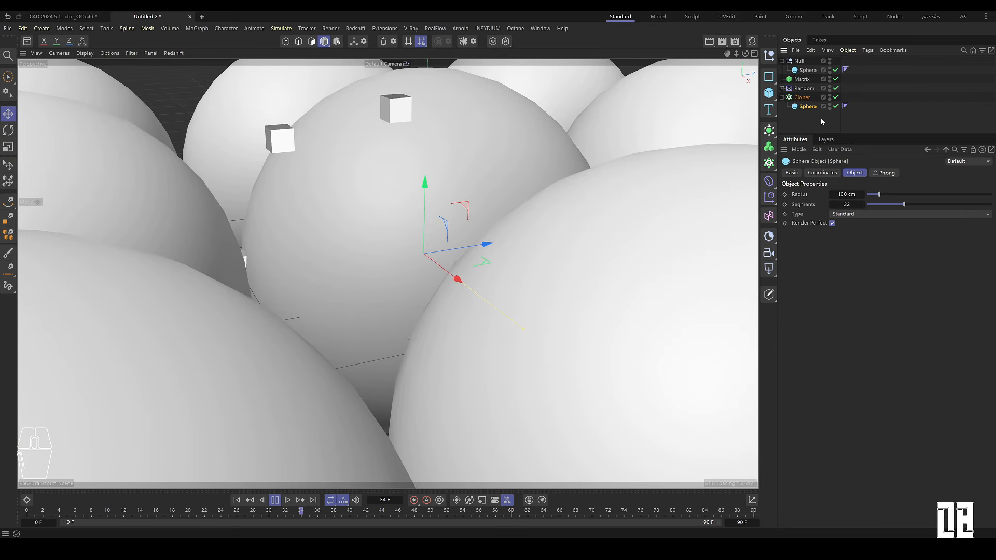
Step: Set the Cloner to Object mode and use the Matrix object as its clone source
left_click(803, 98)
left_click(862, 196)
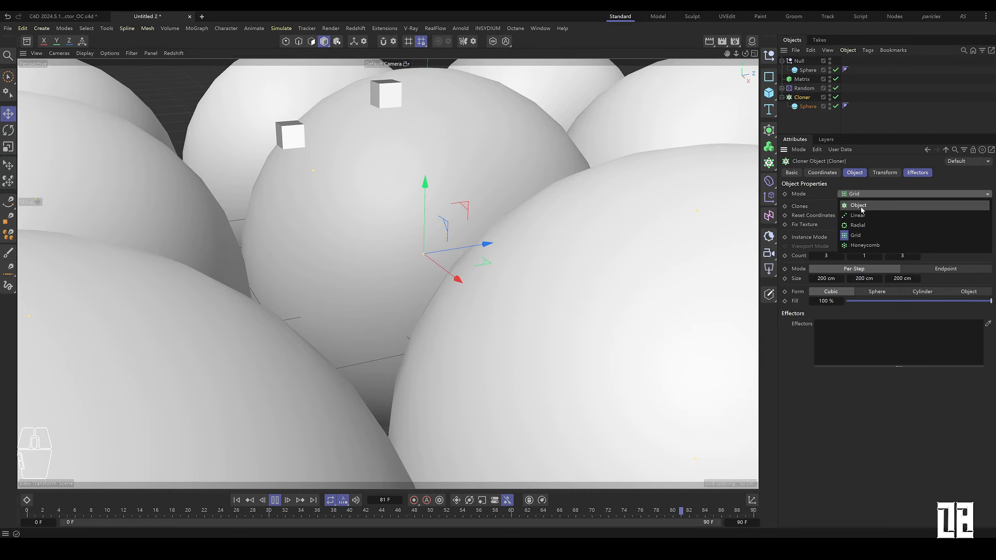
left_click(860, 209)
left_click_drag(802, 80, 883, 259)
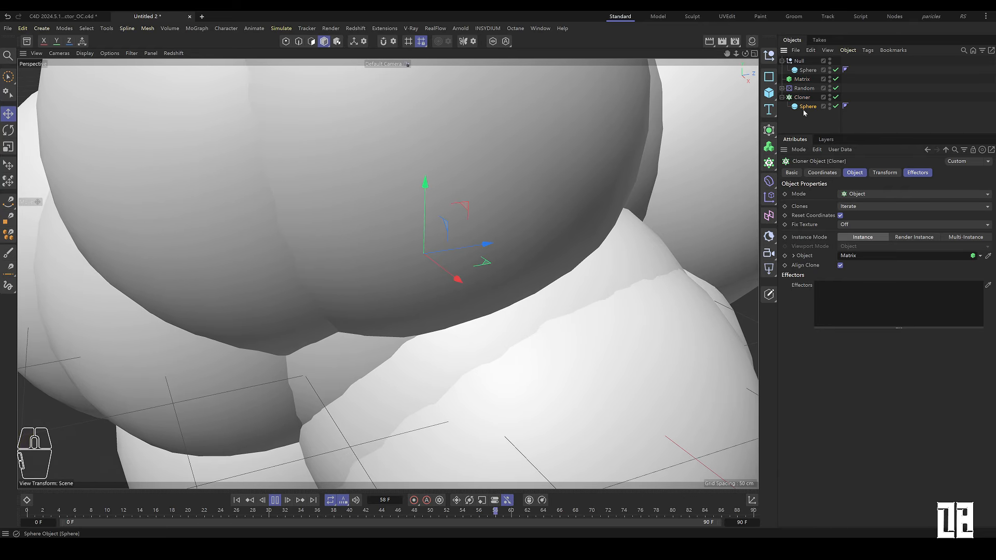
Step: Adjust the cloned Sphere's radius and set the Matrix's draw size to 0.75 cm
left_click(808, 107)
left_click_drag(879, 194, 870, 203)
left_click(802, 79)
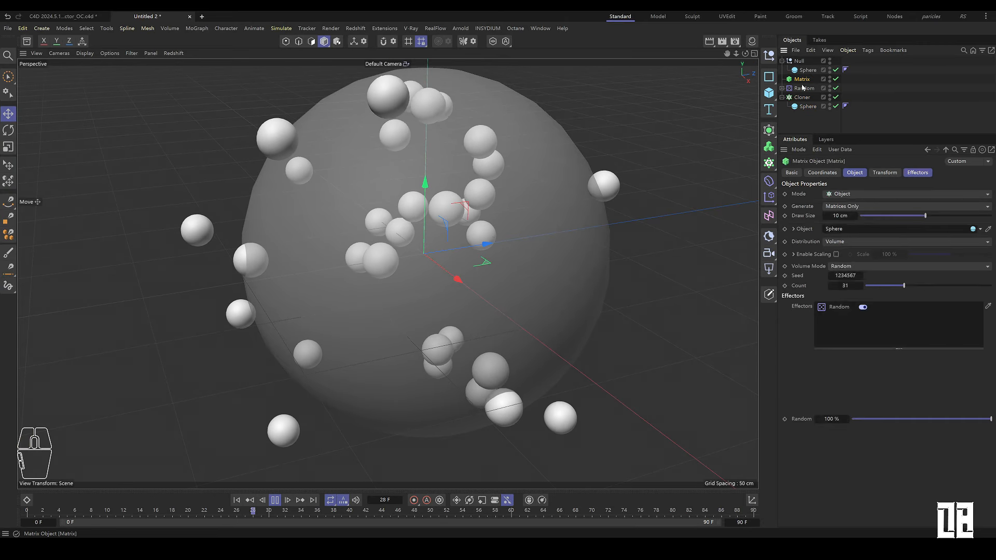
left_click_drag(925, 215, 908, 220)
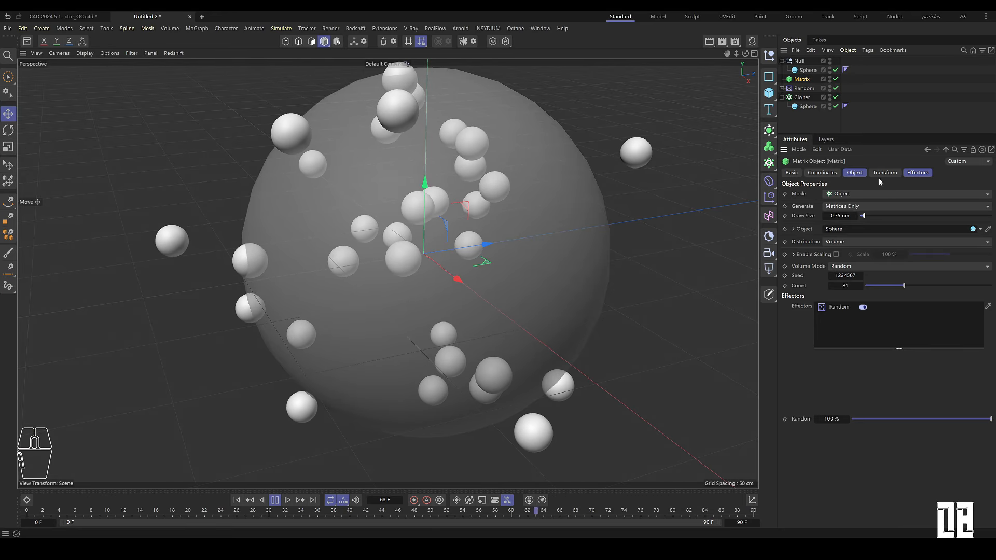
Step: Set the cloned Sphere's radius to 2 cm
left_click(794, 106)
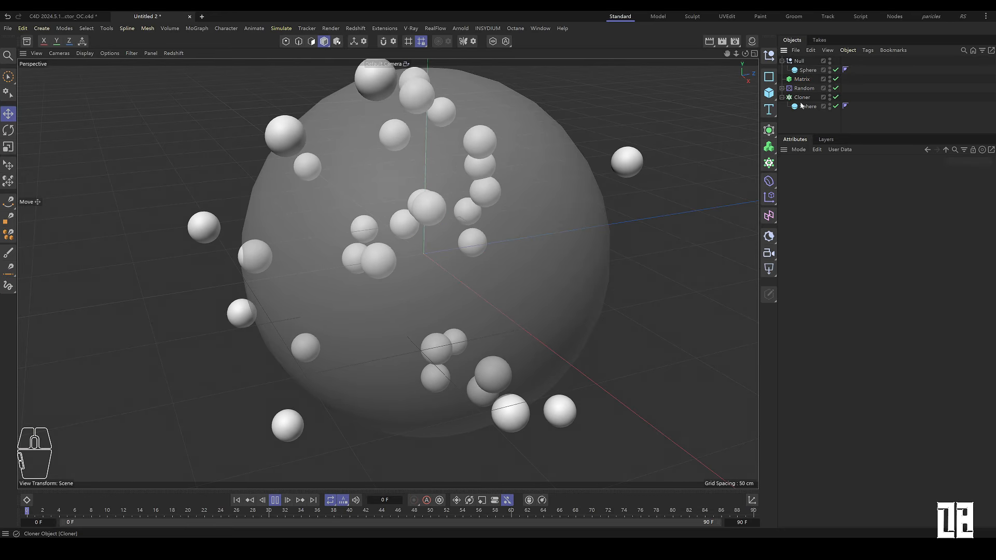
double_click(846, 194)
type("1")
key("Return")
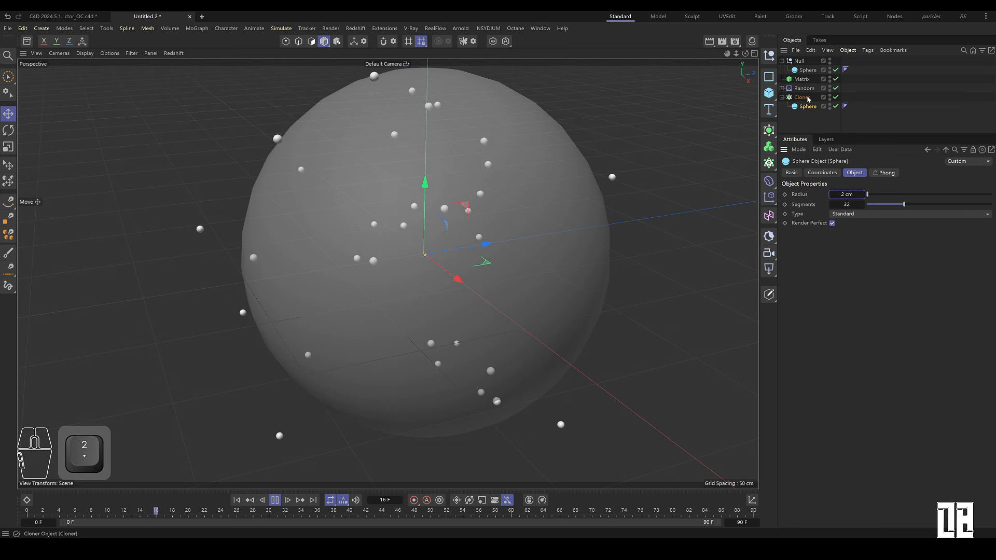
Step: Add a second Random effector to the Cloner and rename it Random_scale
left_click(807, 98)
left_click_drag(769, 196, 819, 261)
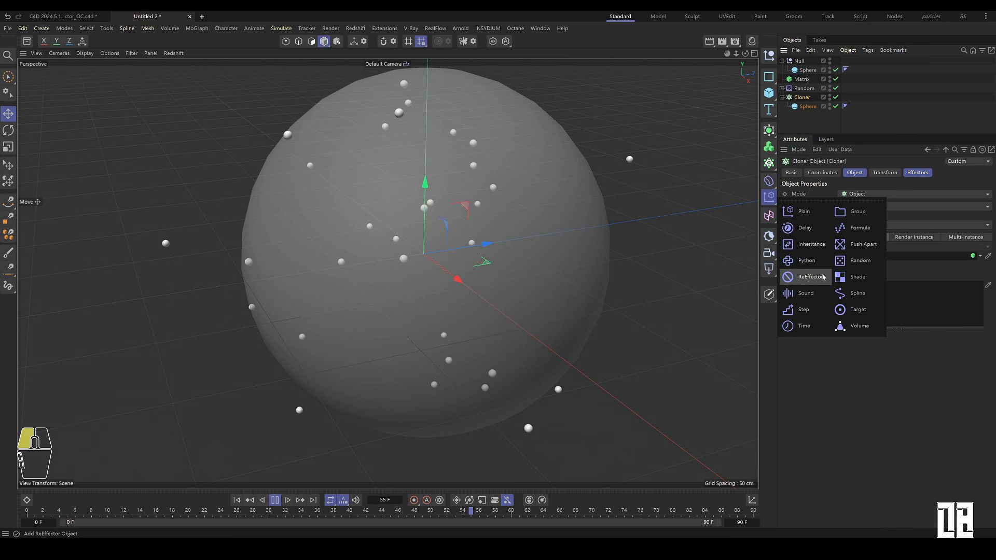
left_click(824, 277)
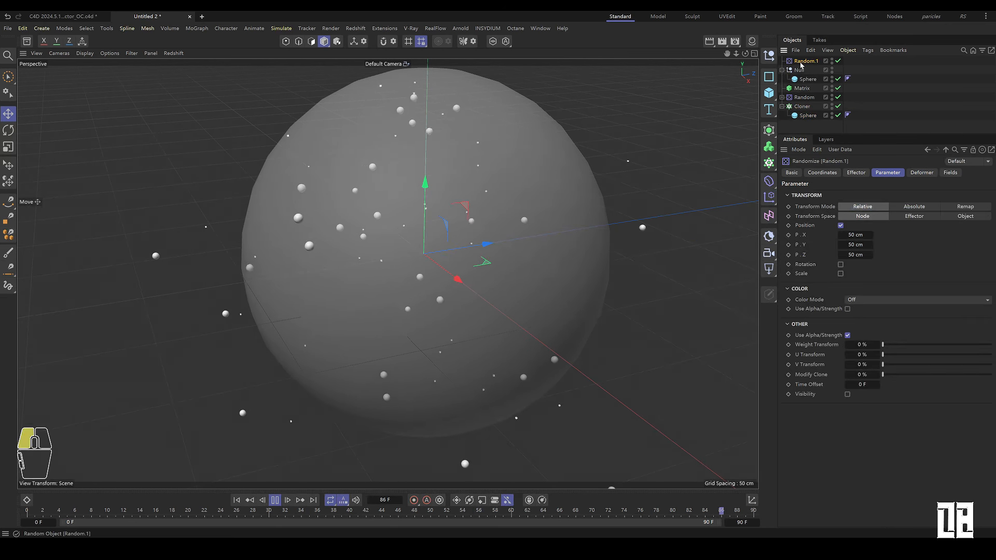
left_click(807, 125)
left_click(809, 115)
Step: Switch Random_scale from position to uniform scale randomization with a scale of 1
left_click(840, 225)
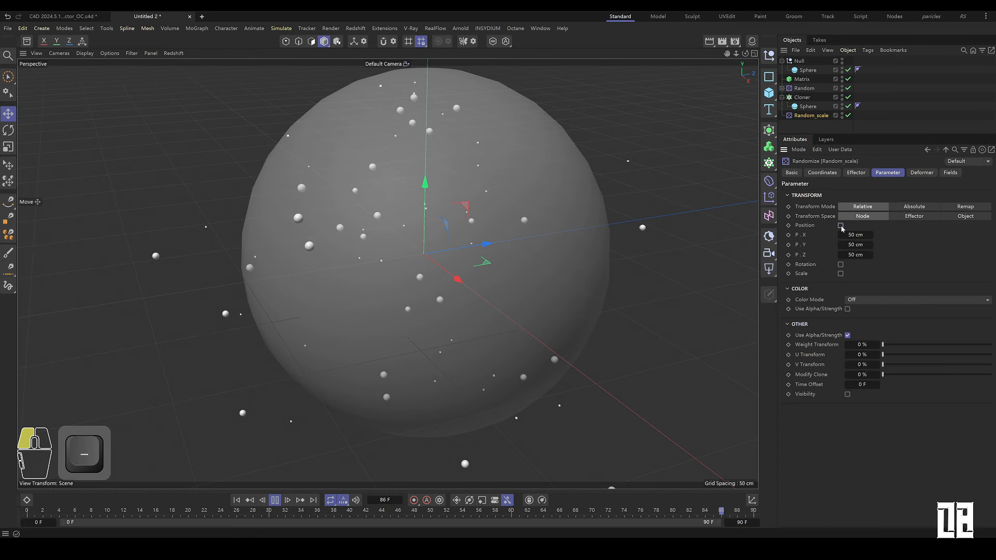
left_click(841, 243)
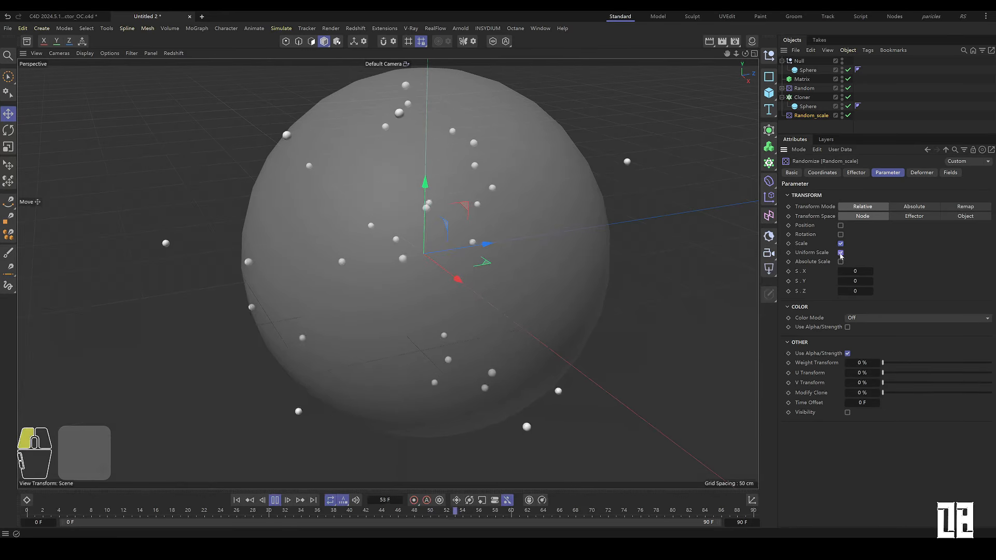
left_click(860, 270)
type("1")
key("Return")
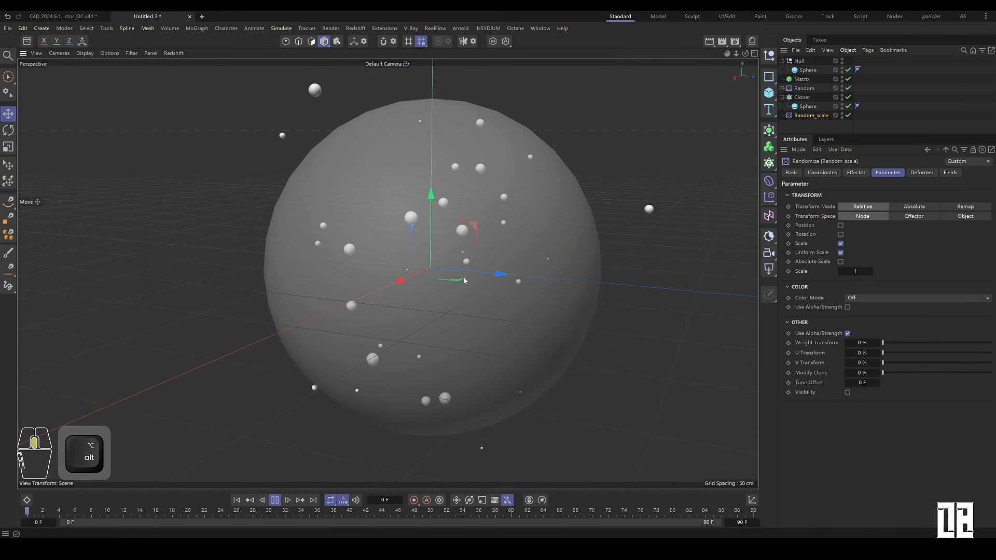
Step: Rename the Null object to source
middle_click_drag(464, 281, 441, 289, "alt")
double_click(800, 60)
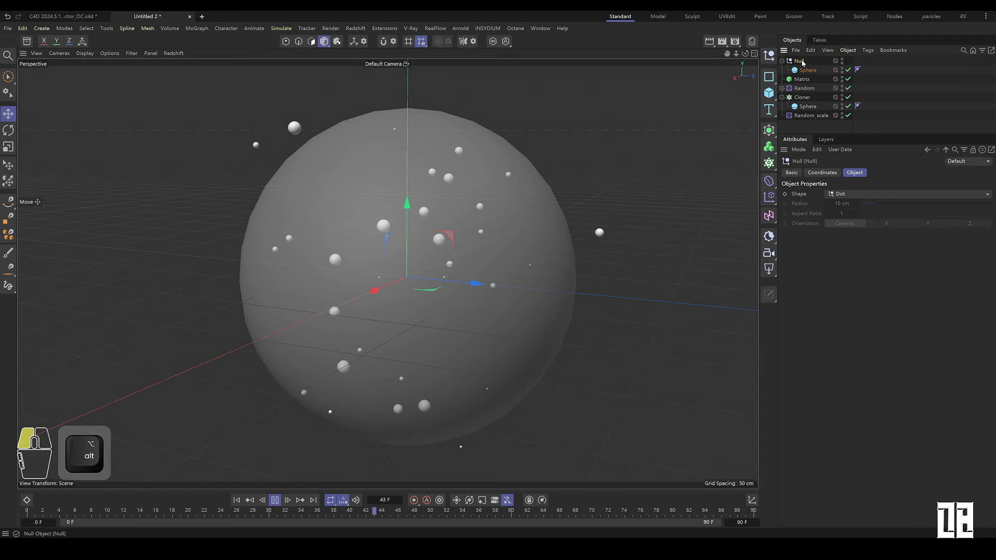
type("source")
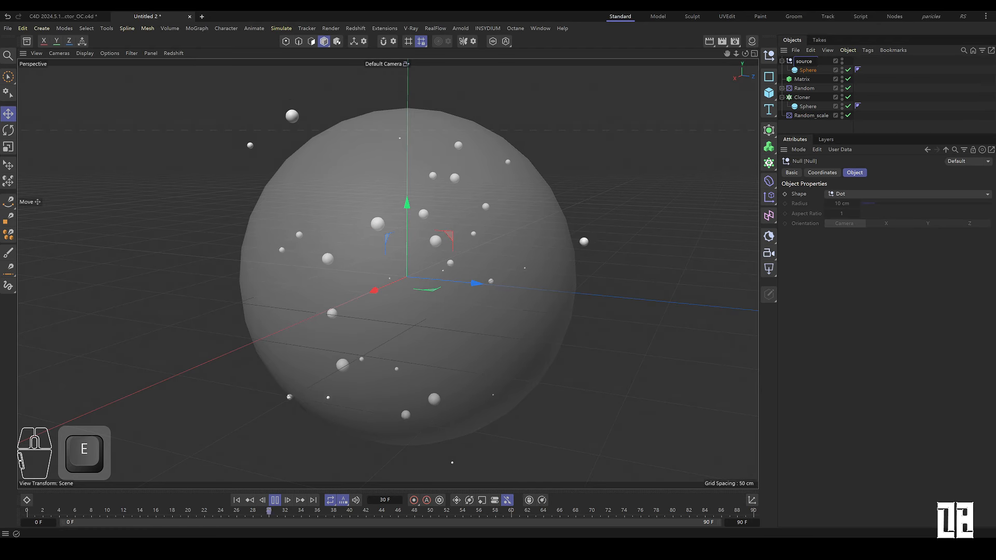
key("Return")
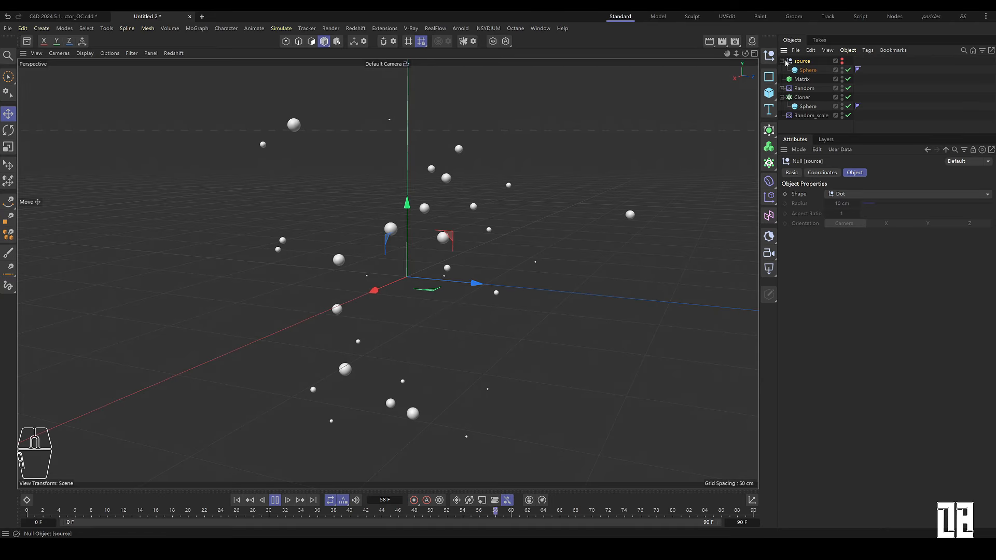
Step: Create an instance of the sphere inside source and move it below the source null
left_click(804, 70)
left_click(782, 97)
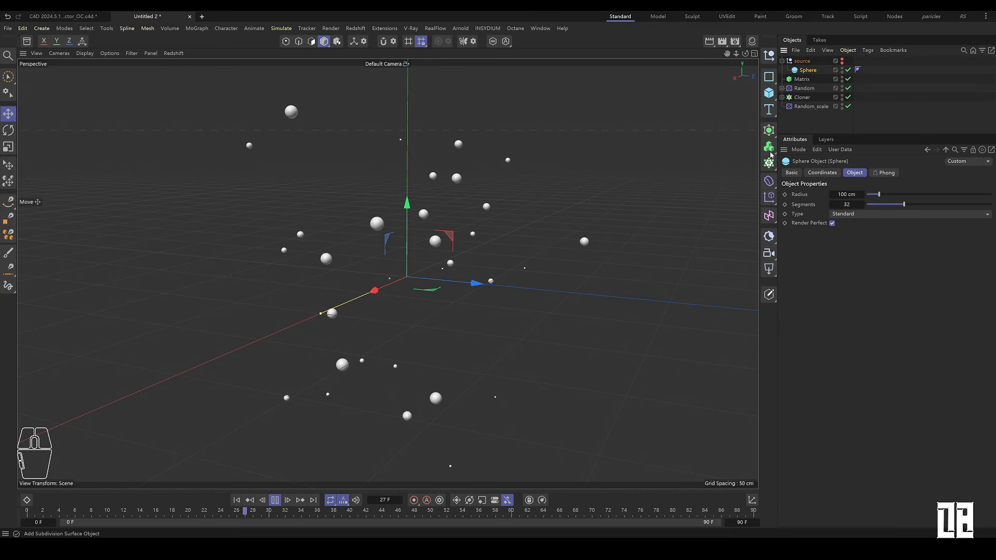
left_click(769, 130)
left_click(810, 252)
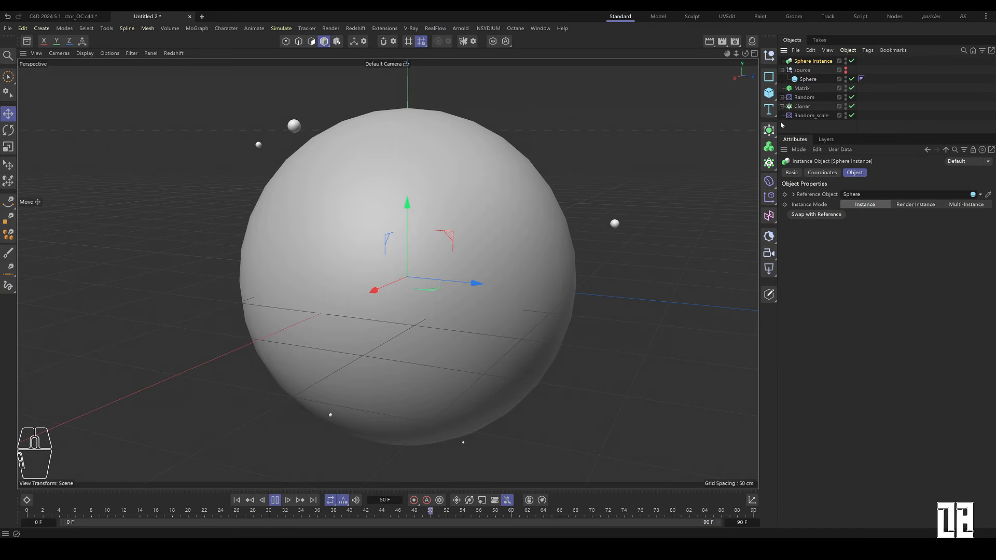
left_click_drag(808, 66, 807, 75)
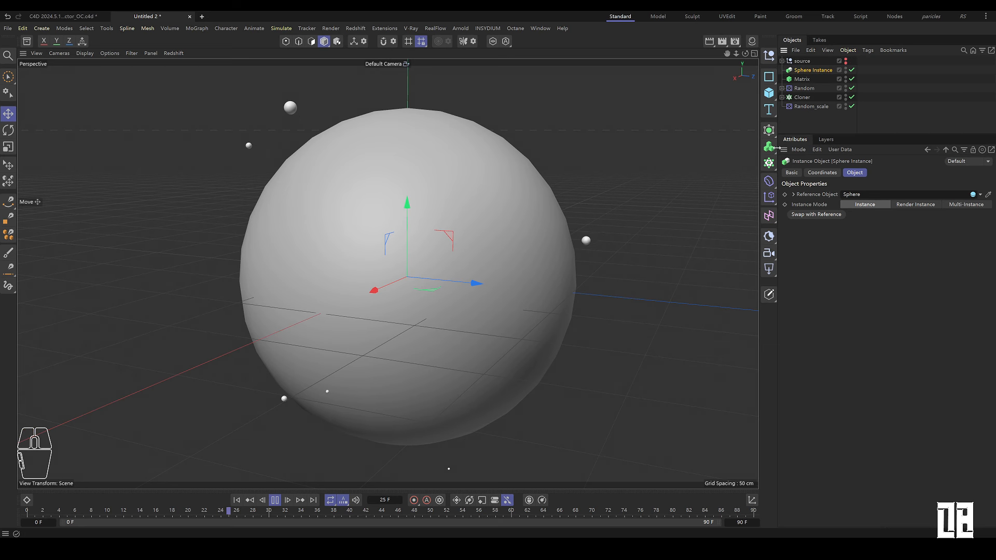
Step: Add a Displacer deformer to the Sphere Instance and open its shading settings
left_click(769, 182)
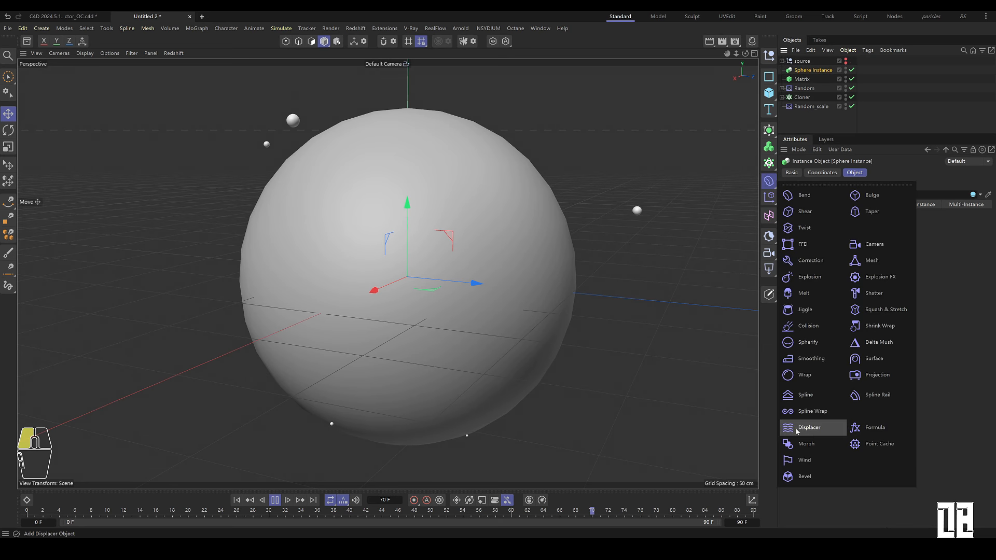
left_click(829, 431)
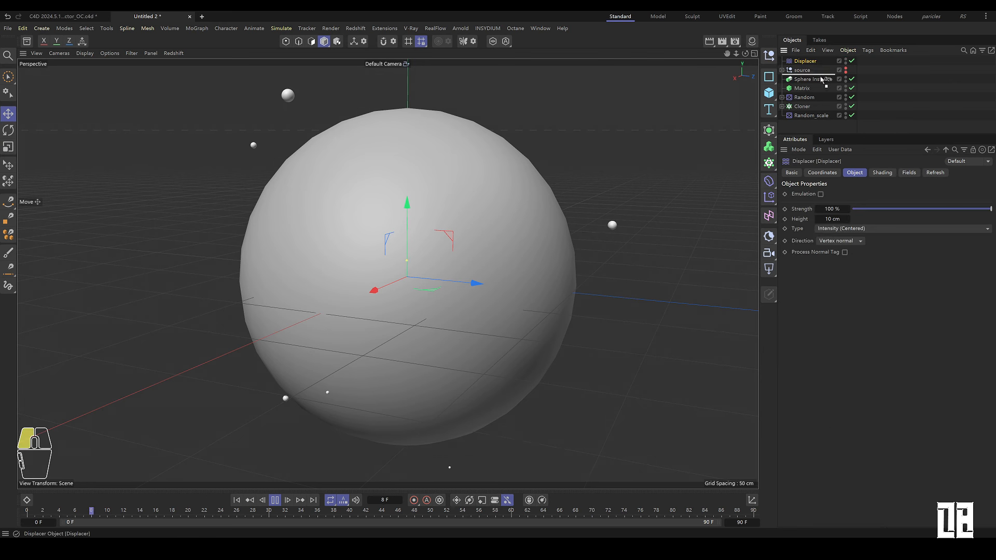
left_click(881, 173)
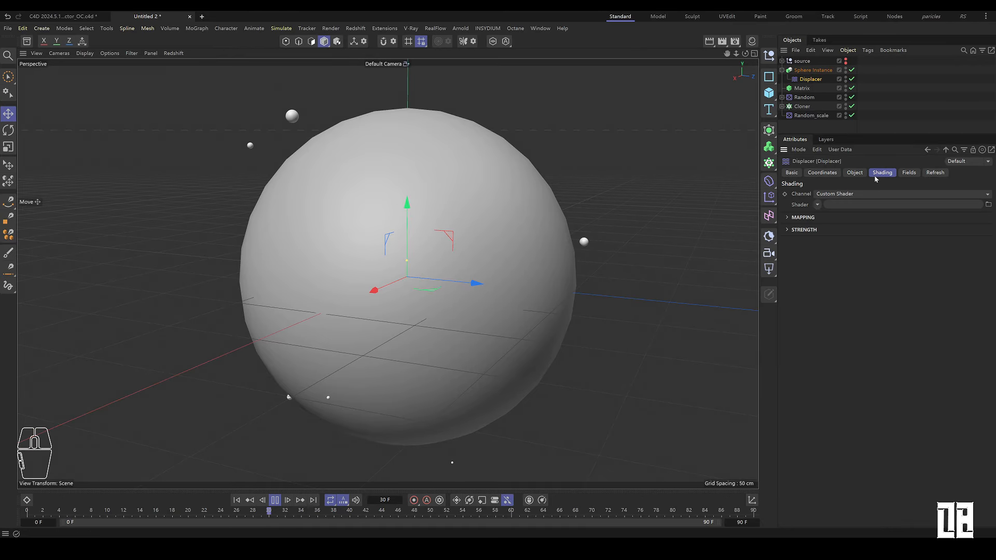
Step: Load a Noise shader into the Displacer's shader slot
left_click(817, 205)
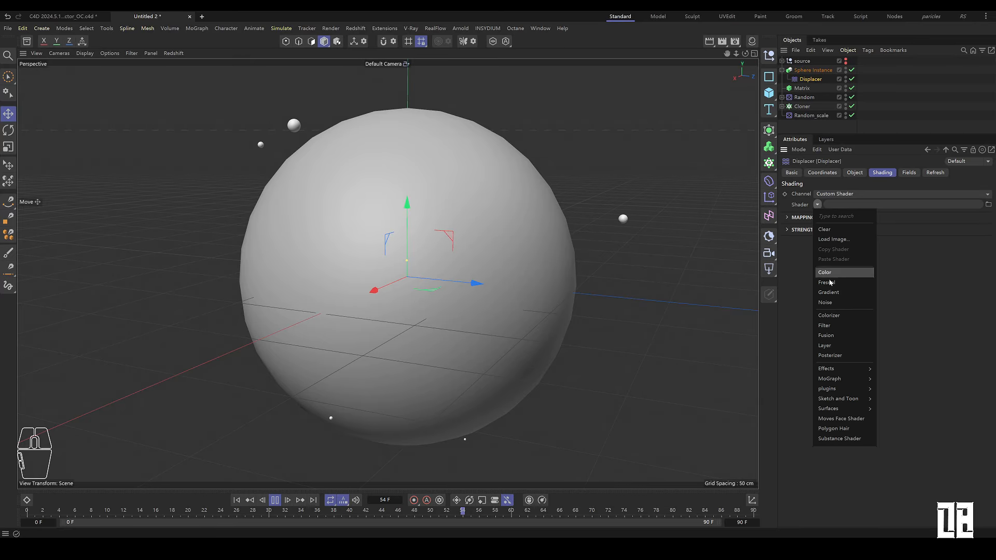
left_click(835, 304)
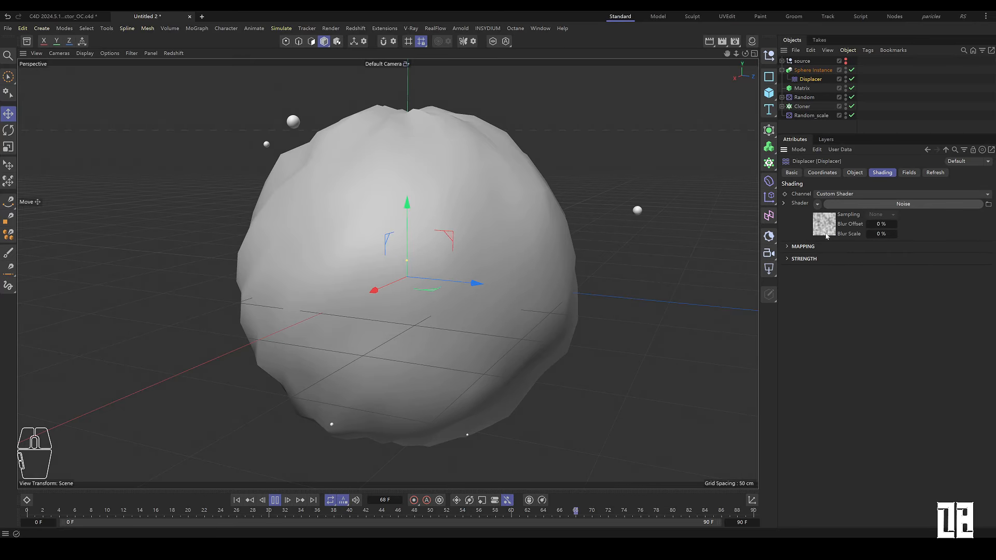
Step: Open the Noise shader and set its Loop Period to 3 and Animation Speed to 1
left_click(826, 233)
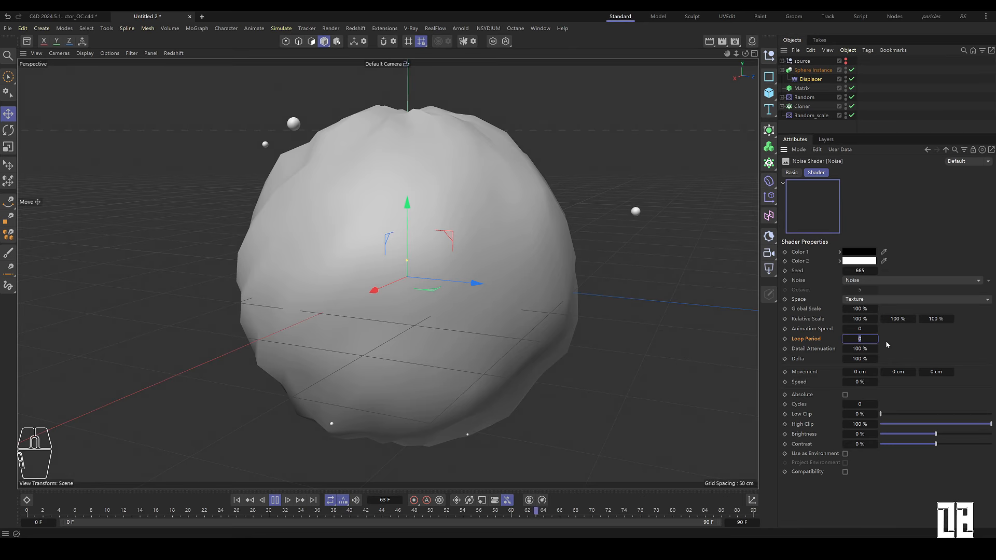
type("3")
double_click(859, 329)
type("1")
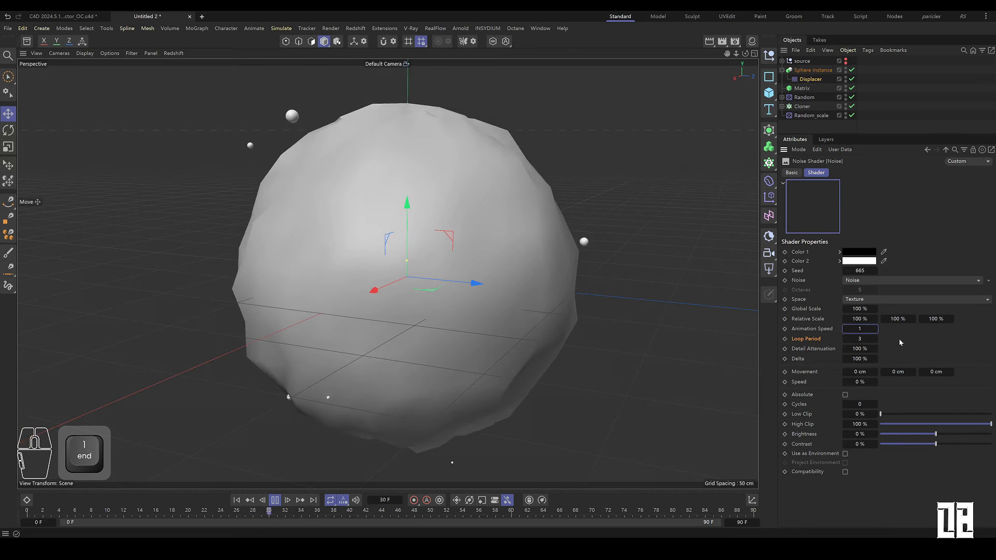
Step: Raise the segments of the Sphere inside source to about 268, viewing the mesh with wireframe lines
left_click(813, 70)
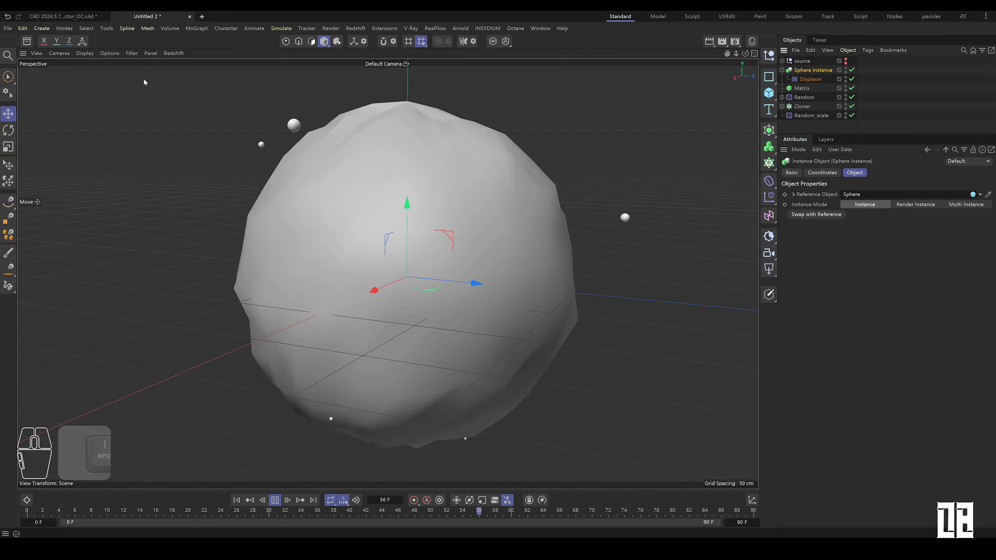
left_click(84, 53)
left_click(104, 89)
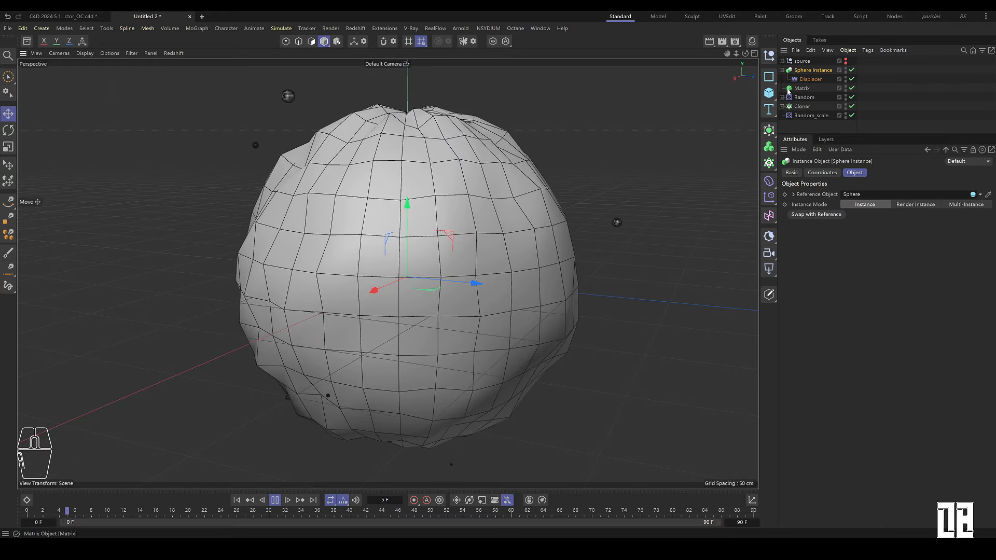
left_click(782, 61)
left_click(807, 70)
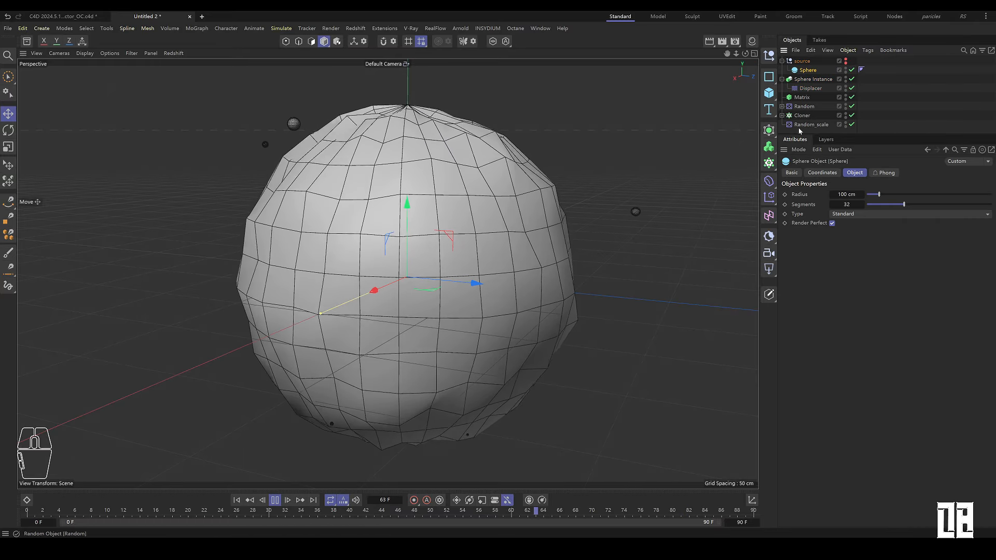
left_click_drag(892, 204, 987, 204)
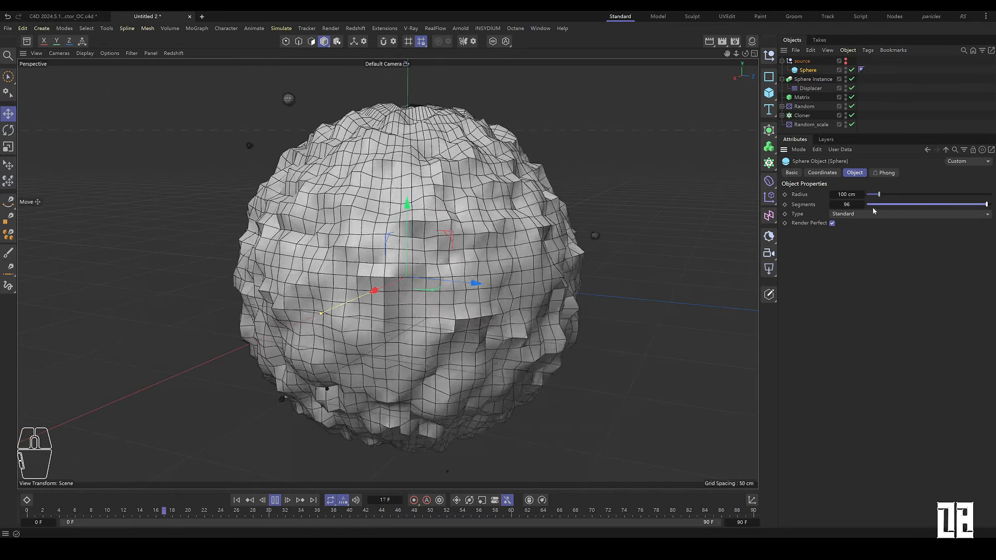
left_click_drag(861, 206, 865, 203)
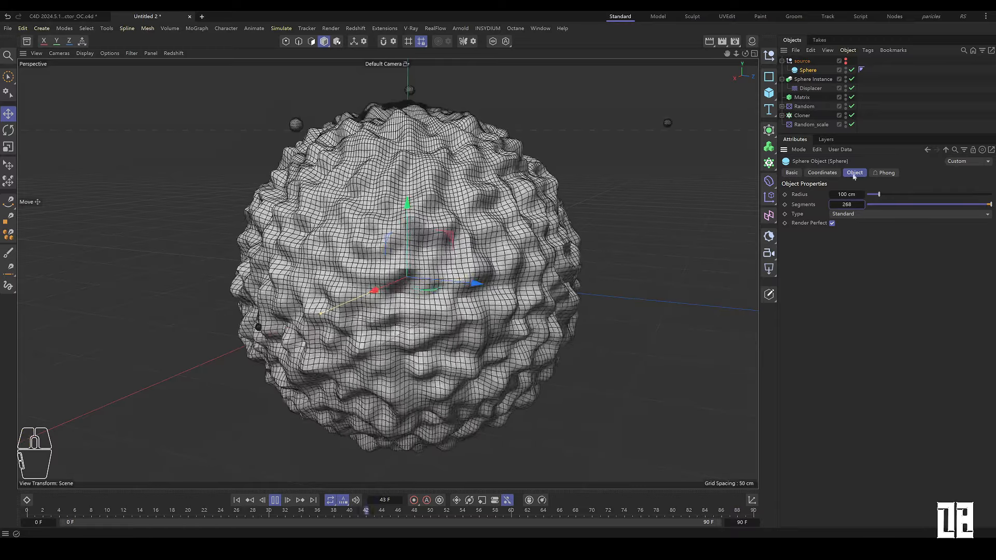
Step: Set the Displacer's Noise shader Global Scale to about 381%
left_click(810, 88)
left_click(824, 224)
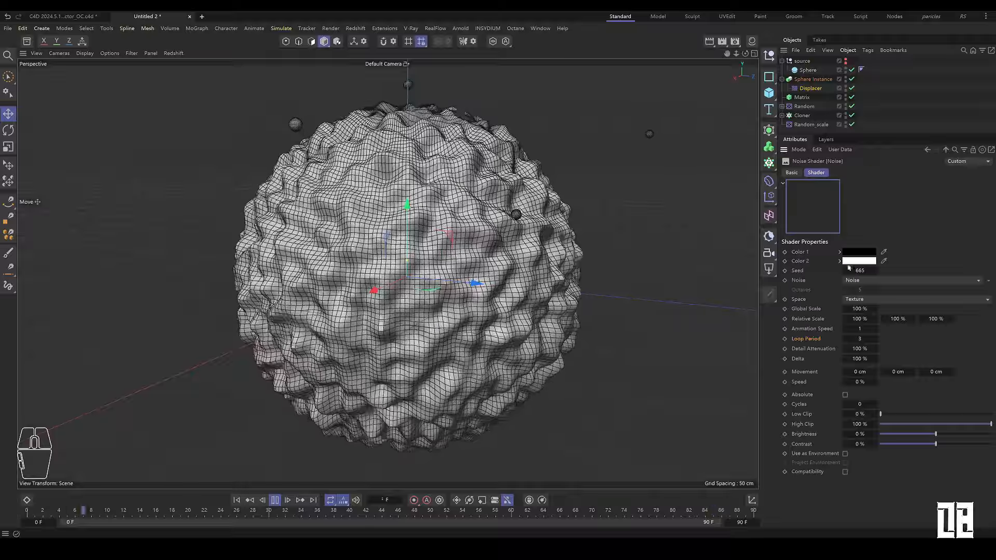
left_click_drag(861, 309, 863, 308)
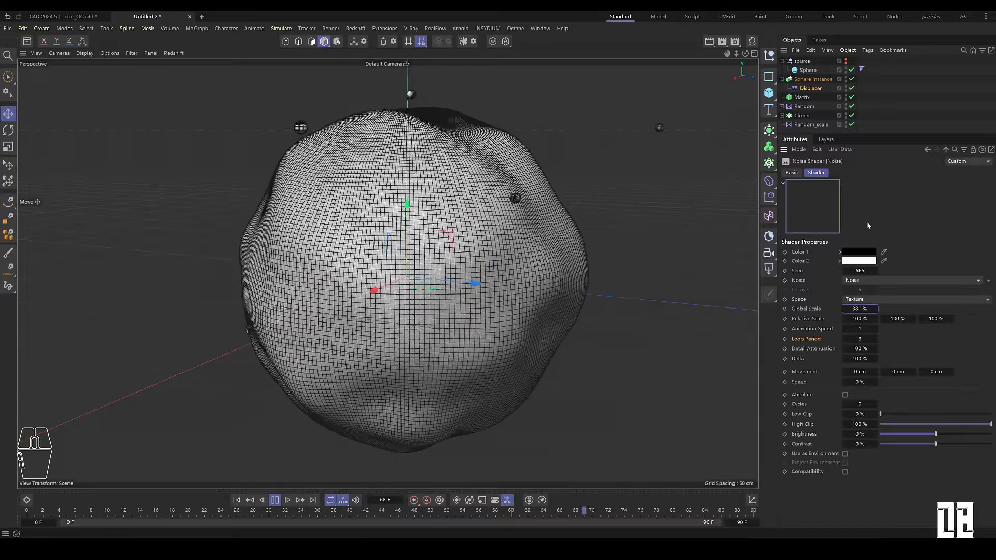
Step: Enable X-Ray on the Sphere Instance with the viewport back to smooth shading
left_click(782, 79)
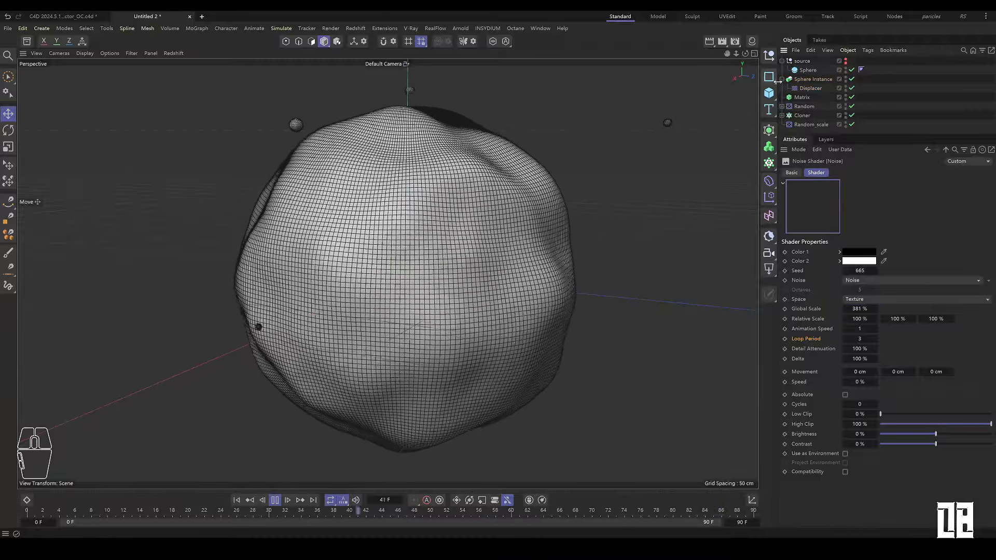
left_click(781, 60)
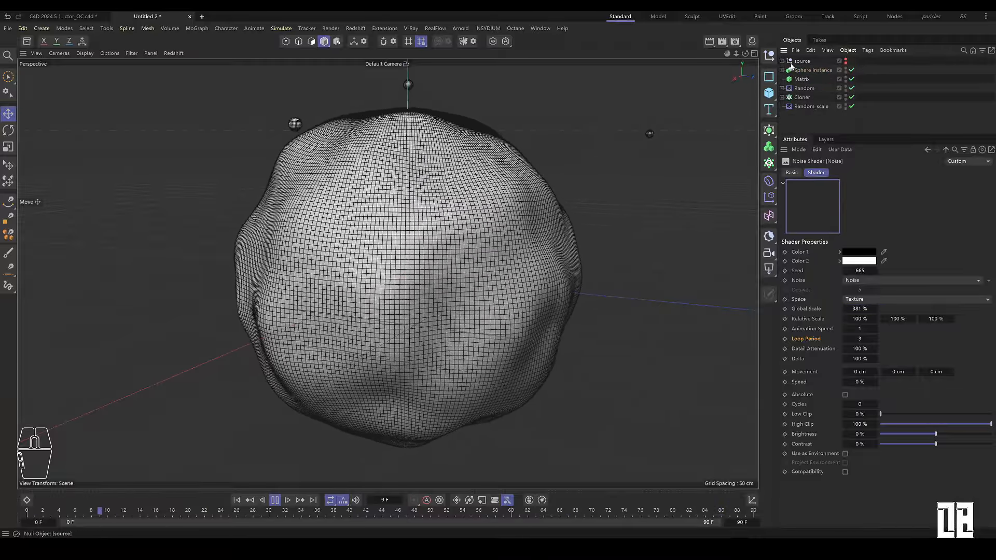
mouse_move(759, 130)
left_mouse_down("alt")
mouse_move(491, 213)
mouse_move(527, 223)
mouse_move(505, 218)
mouse_move(438, 312)
mouse_move(480, 294)
left_mouse_up("alt")
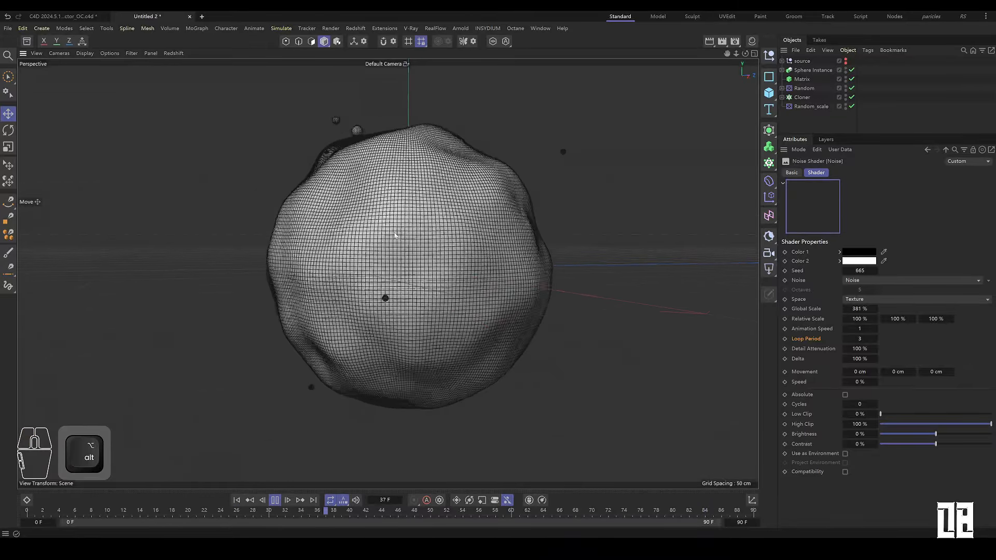
left_click(86, 53)
left_click(116, 81)
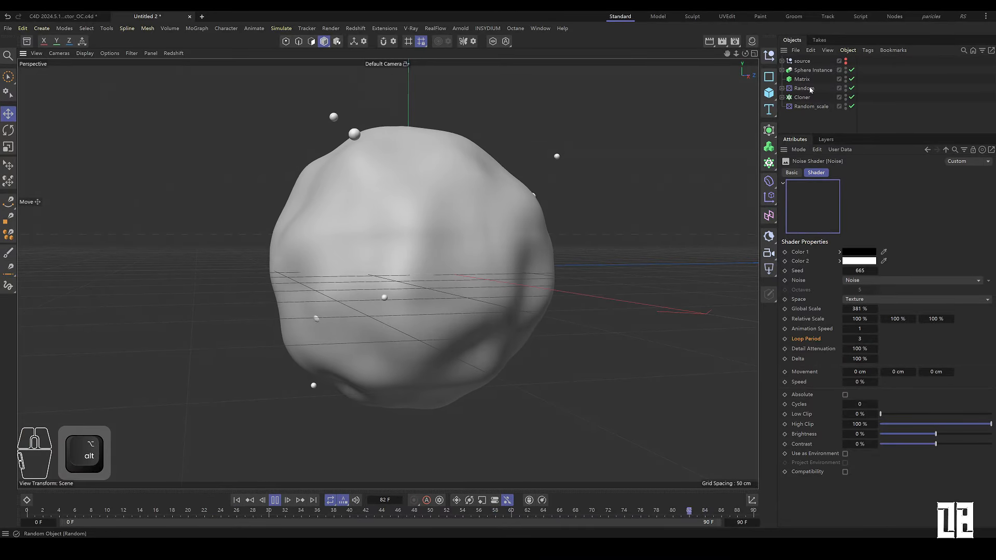
left_click(813, 71)
left_click(841, 276)
left_click_drag(534, 269, 457, 291, "alt")
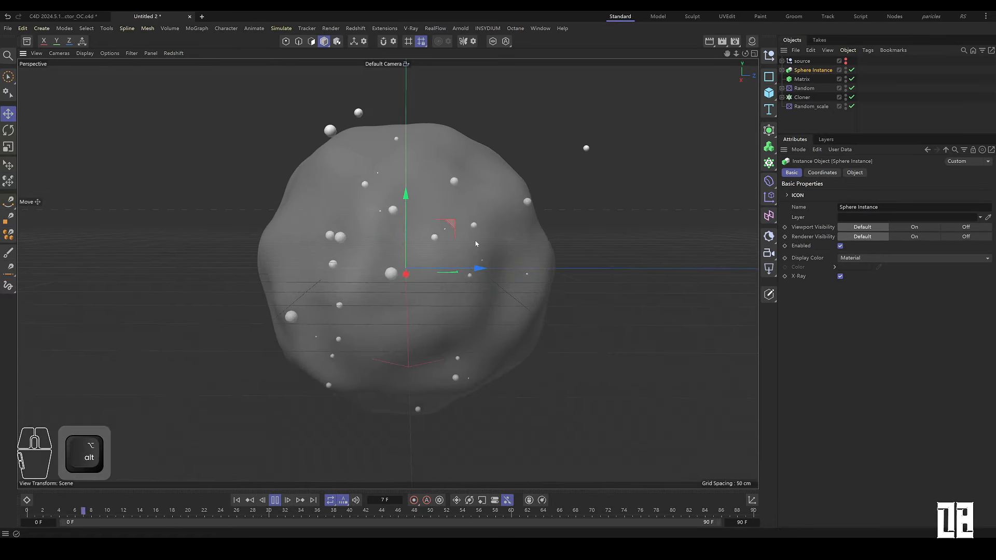
Step: Wrap the Cloner in a new Connect object
left_click(275, 501)
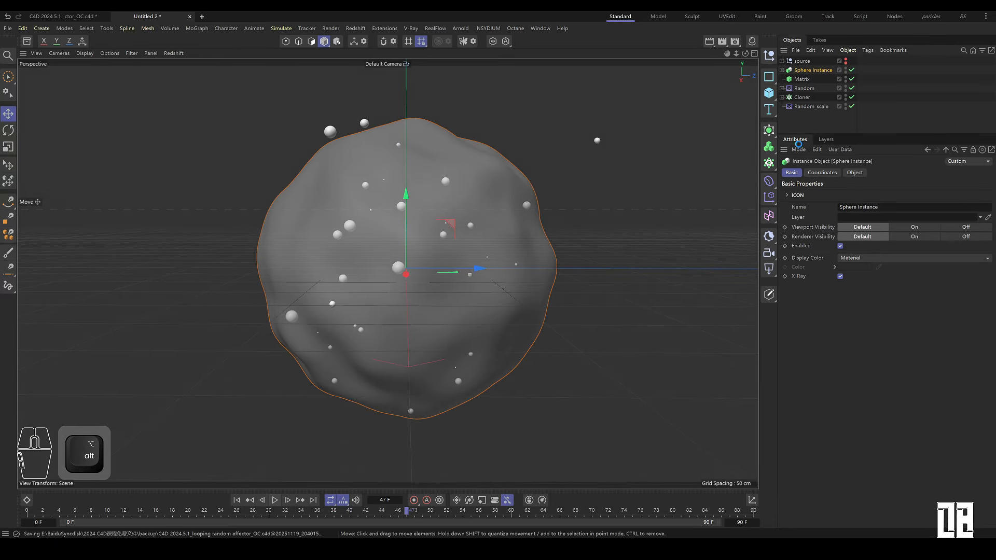
left_click(802, 98)
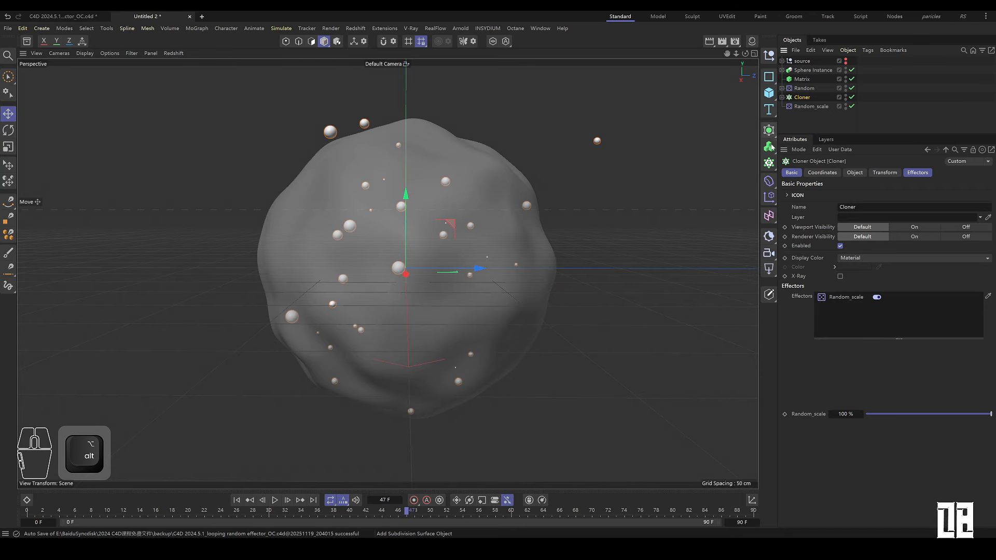
left_click_drag(769, 130, 815, 219)
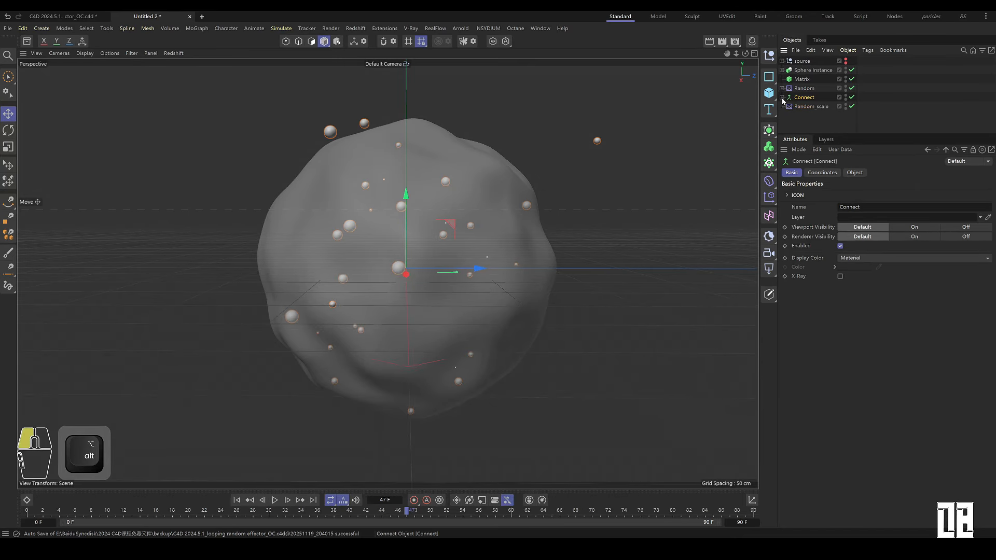
Step: Add a Volume Mesher with a Volume Builder and move it to the bottom of the hierarchy
left_click(798, 120)
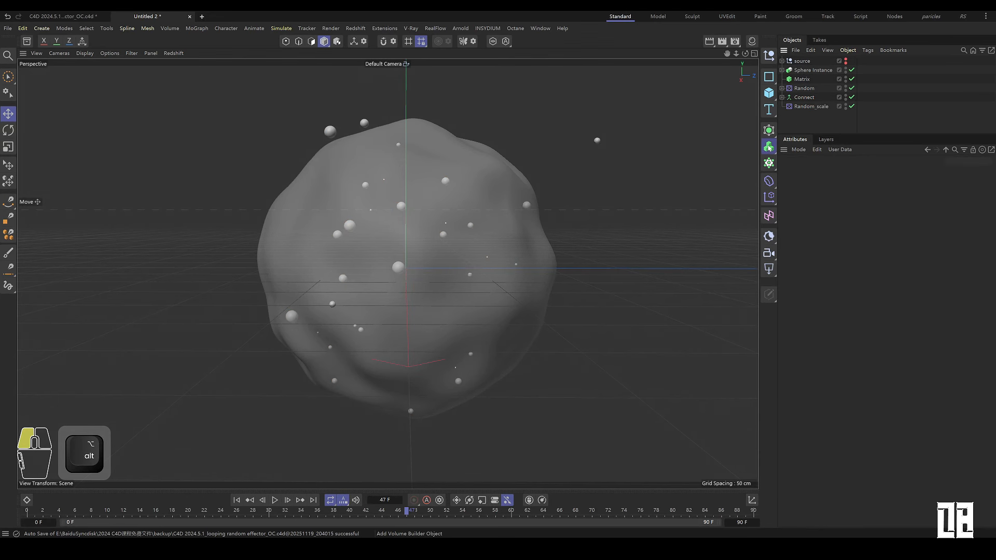
mouse_move(769, 146)
left_mouse_down("alt")
mouse_move(814, 169)
mouse_move(765, 166)
left_mouse_up("alt")
left_click_drag(823, 184, 823, 185)
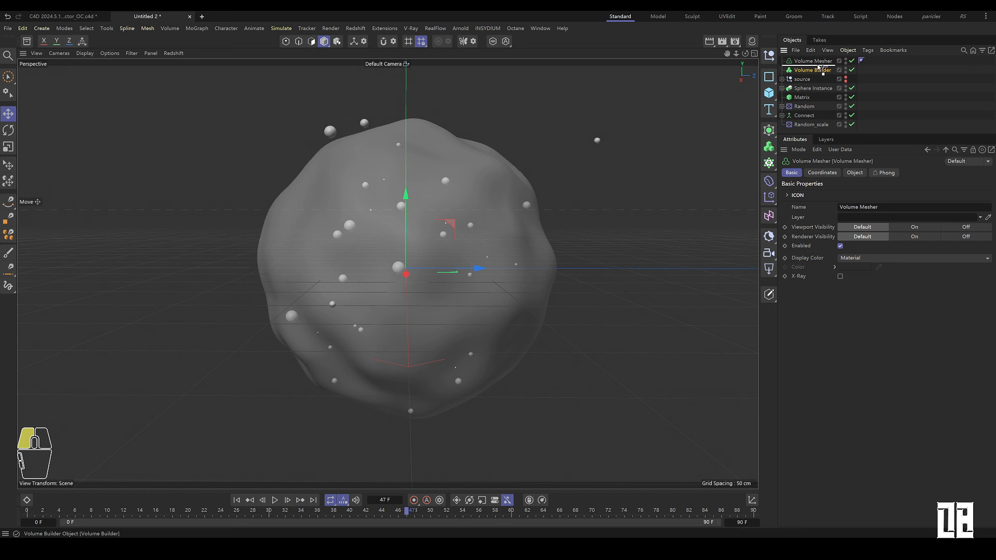
left_click_drag(820, 65, 821, 66)
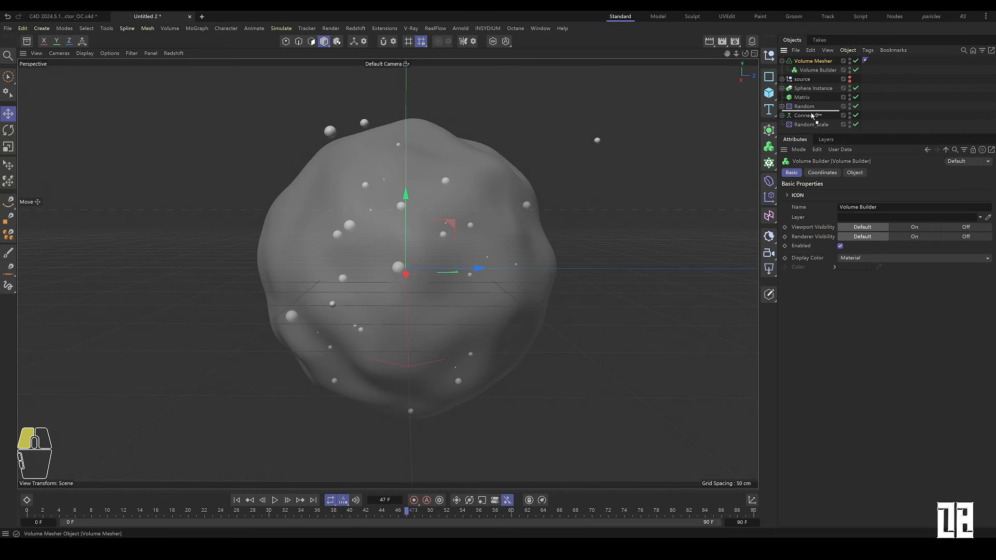
left_click_drag(806, 130, 808, 127)
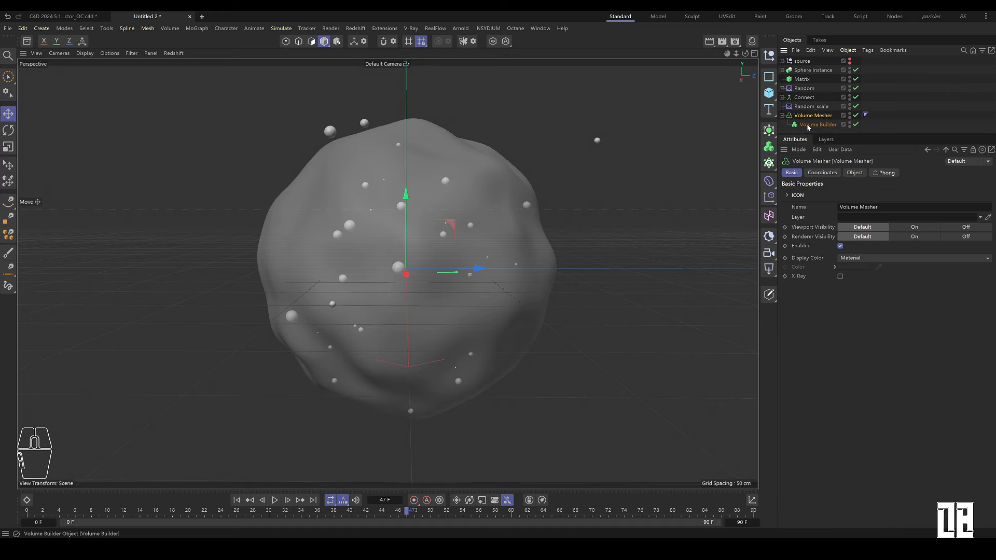
Step: Group Matrix, Random, Connect and Random_scale into a null named cloner
left_click_drag(772, 58, 802, 74)
left_click(804, 88)
left_click(809, 115, "shift")
left_click_drag(809, 115, 801, 79)
double_click(800, 79)
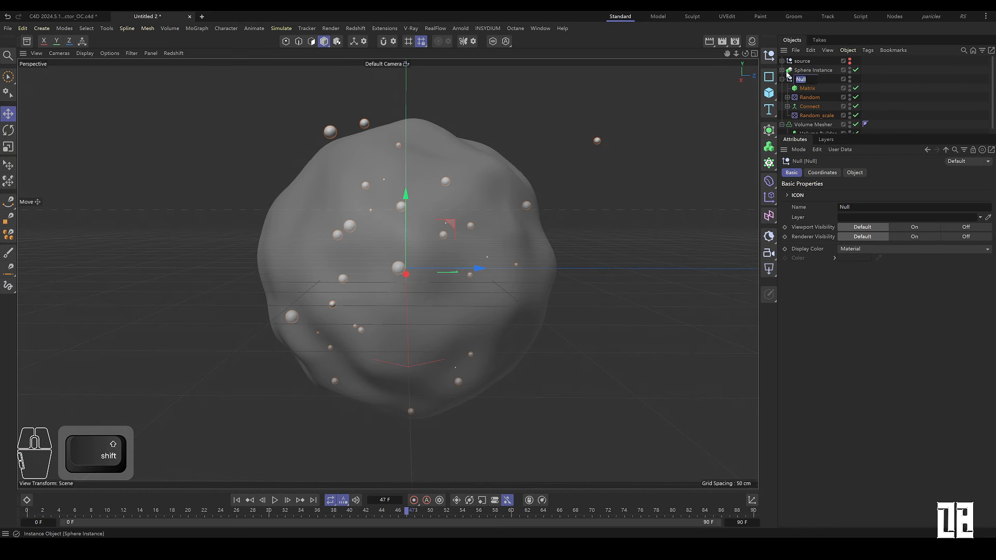
type("cloner")
key("Return")
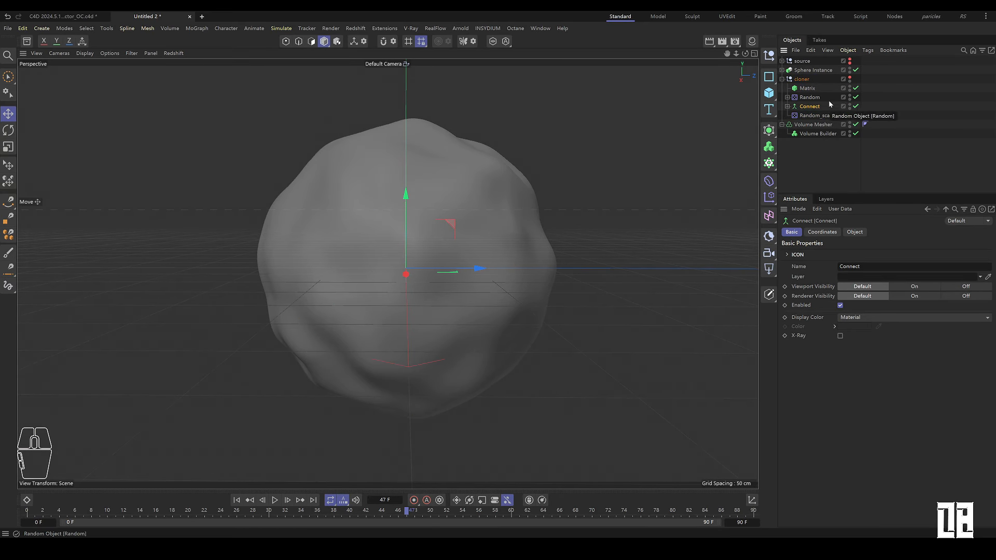
Step: Add the Connect object to the Volume Builder's objects list
left_click(817, 134)
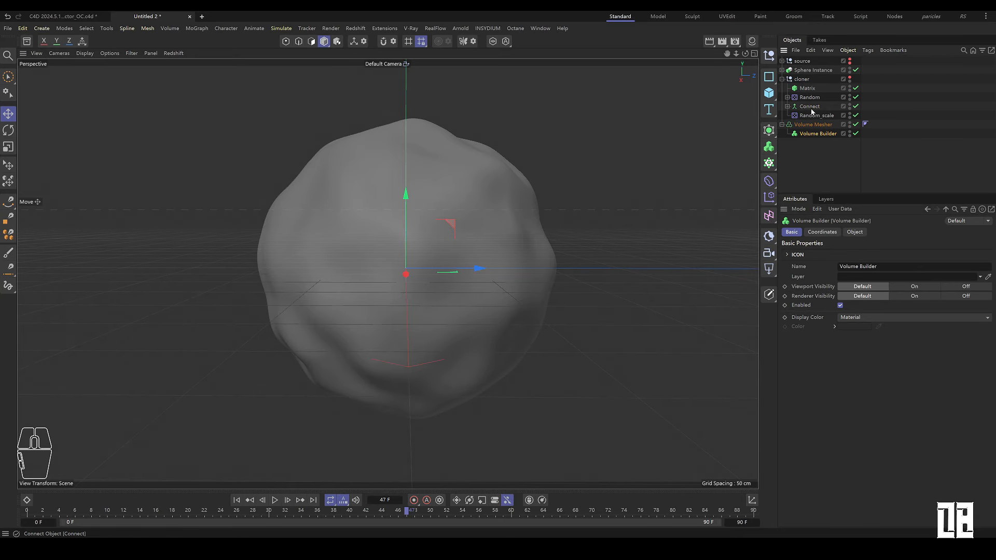
left_click(855, 233)
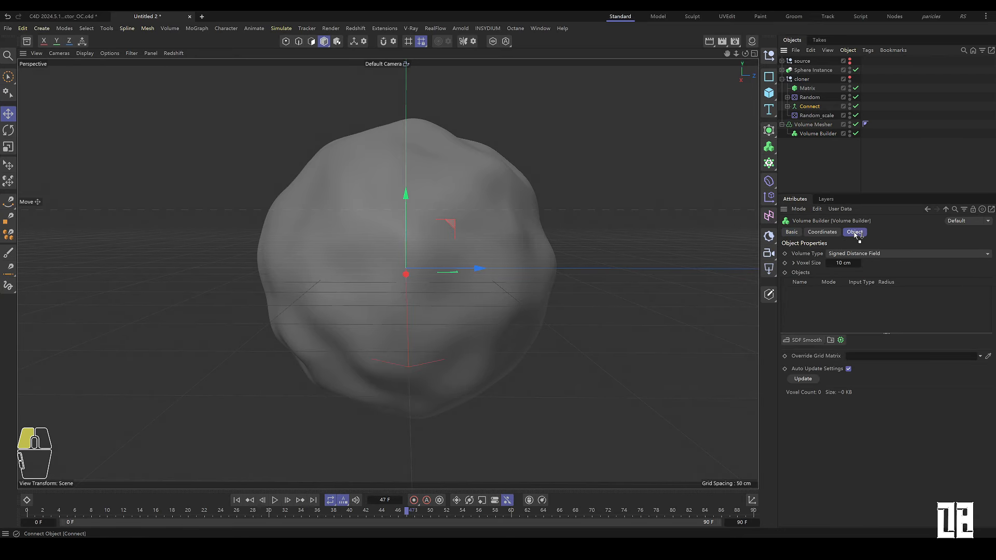
left_click_drag(861, 310, 848, 305)
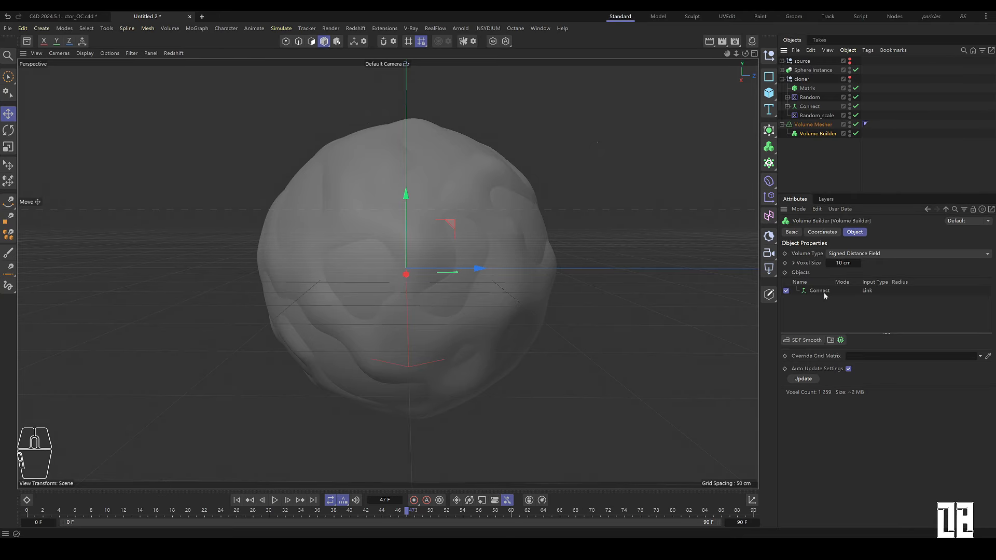
Step: Set the Volume Builder's voxel size to 1 cm
left_click(825, 294)
type("1")
key("Return")
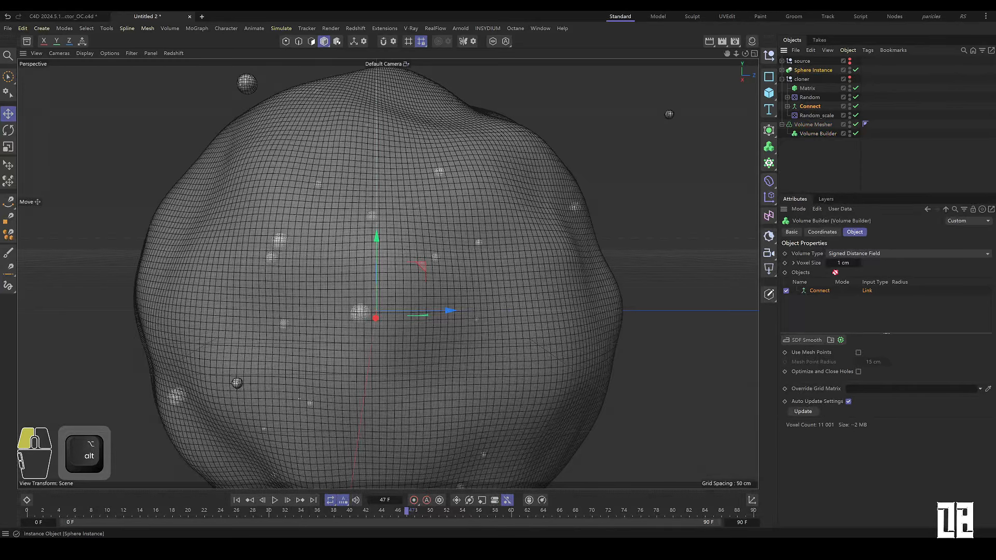
Step: Add the Sphere Instance to the Volume Builder's objects list and set its mode to Intersect
left_click_drag(821, 293, 823, 294)
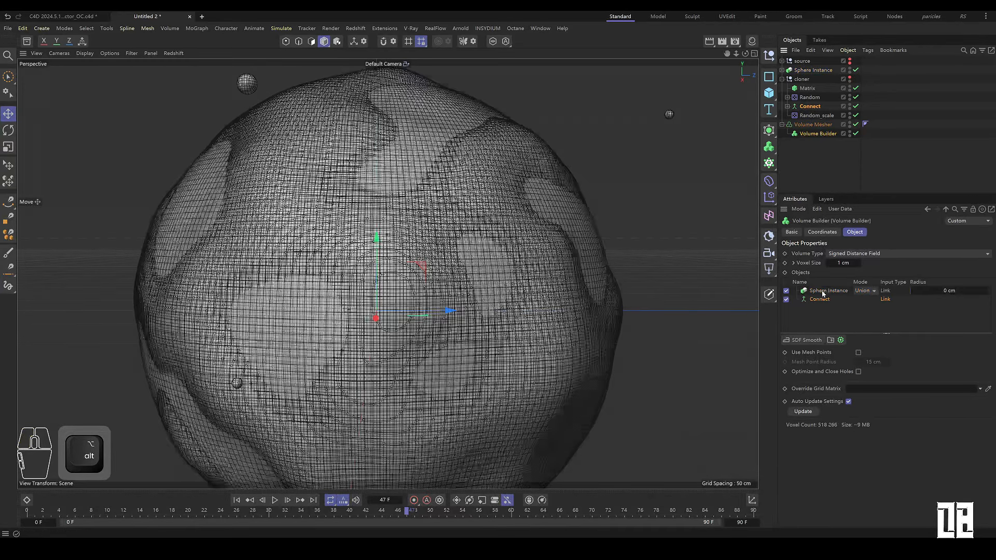
left_click(866, 292)
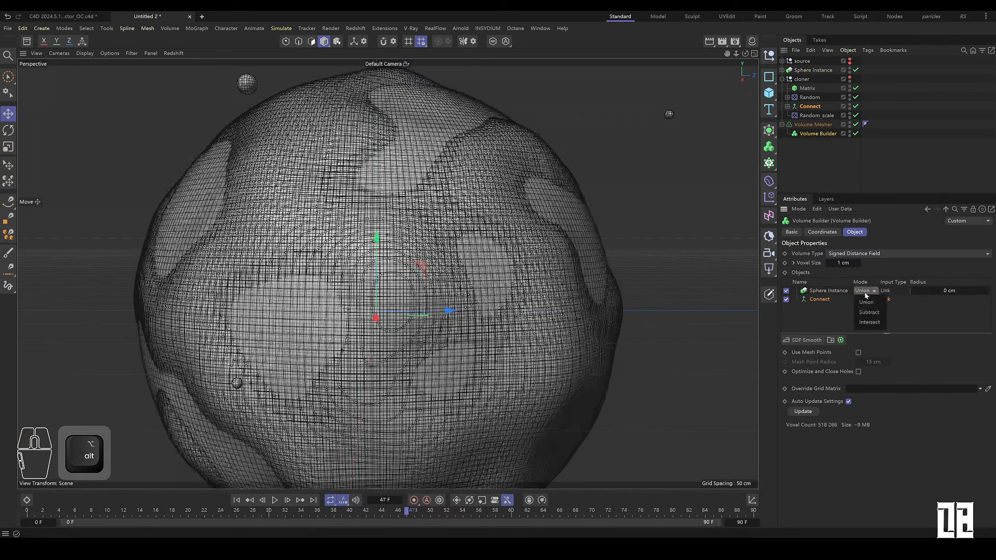
left_click(874, 326)
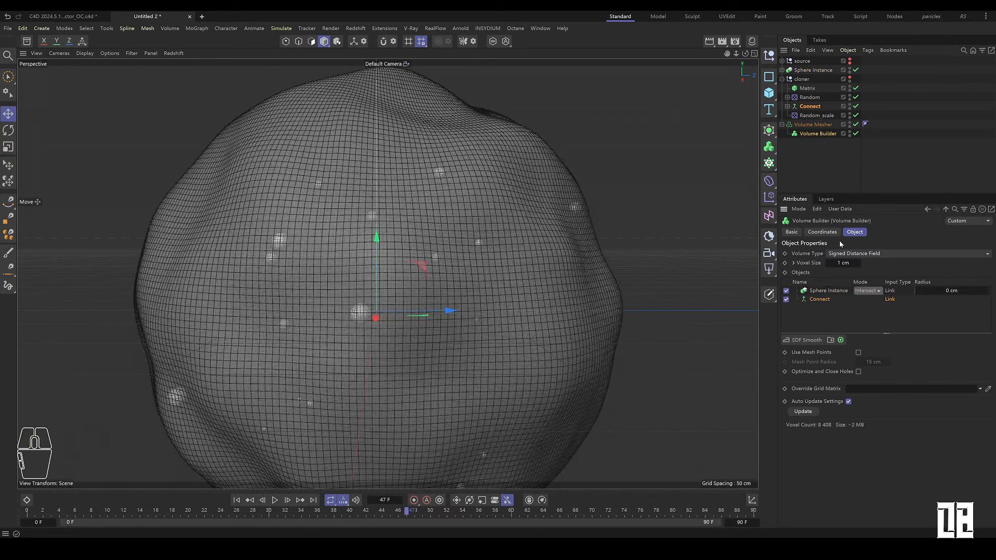
Step: Set the radius of the cloned Sphere under the Connect's Cloner to 3 cm
left_click(803, 159)
left_click_drag(375, 309, 421, 250, "alt")
right_click_drag(420, 247, 383, 300, "alt")
left_click_drag(383, 300, 441, 249, "alt")
right_click_drag(441, 249, 516, 243, "alt")
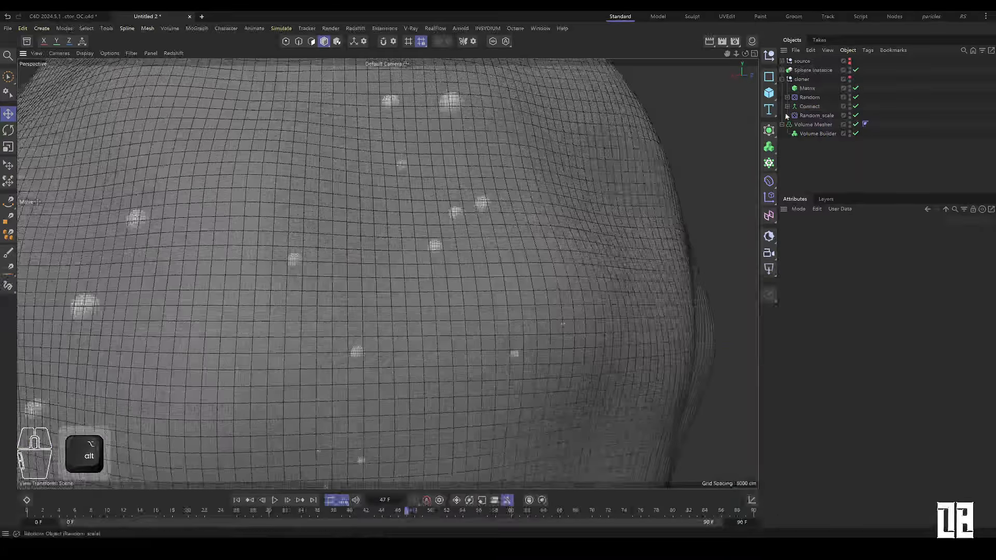
left_click(809, 107)
left_click(787, 106)
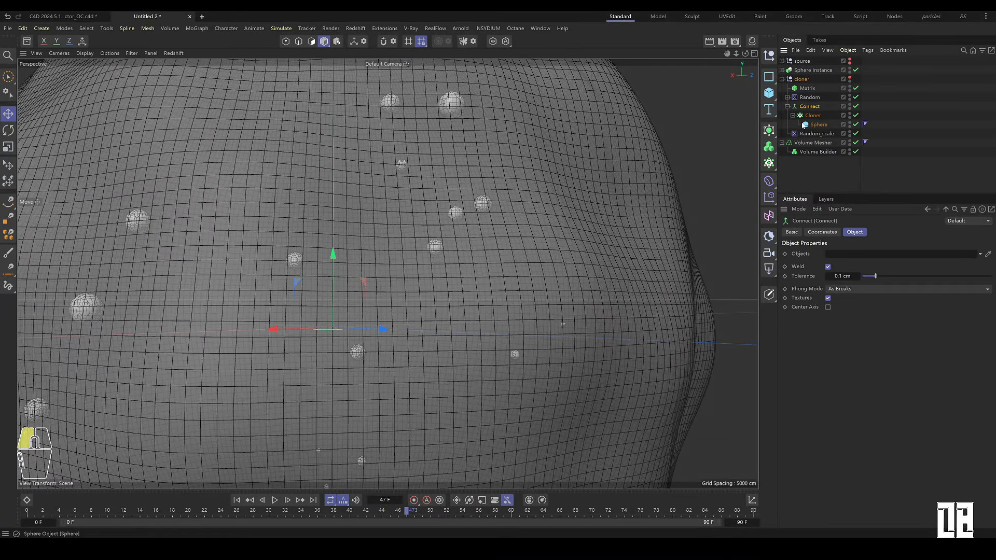
left_click(818, 125)
type("3")
left_click(811, 173)
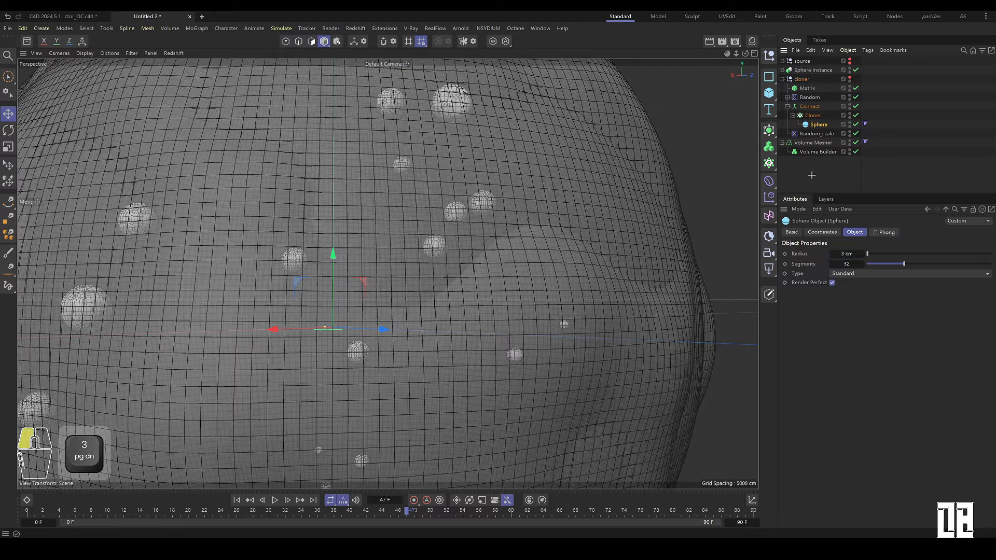
Step: Hide the Sphere Instance in the viewport and scrub the timeline to inspect the cloned spheres
left_click(813, 177)
right_click_drag(565, 220, 391, 300, "alt")
left_click_drag(391, 301, 480, 278, "alt")
right_click_drag(480, 277, 421, 287, "alt")
left_click_drag(422, 287, 452, 258, "alt")
right_click_drag(386, 299, 416, 293, "alt")
left_click_drag(415, 293, 501, 244, "alt")
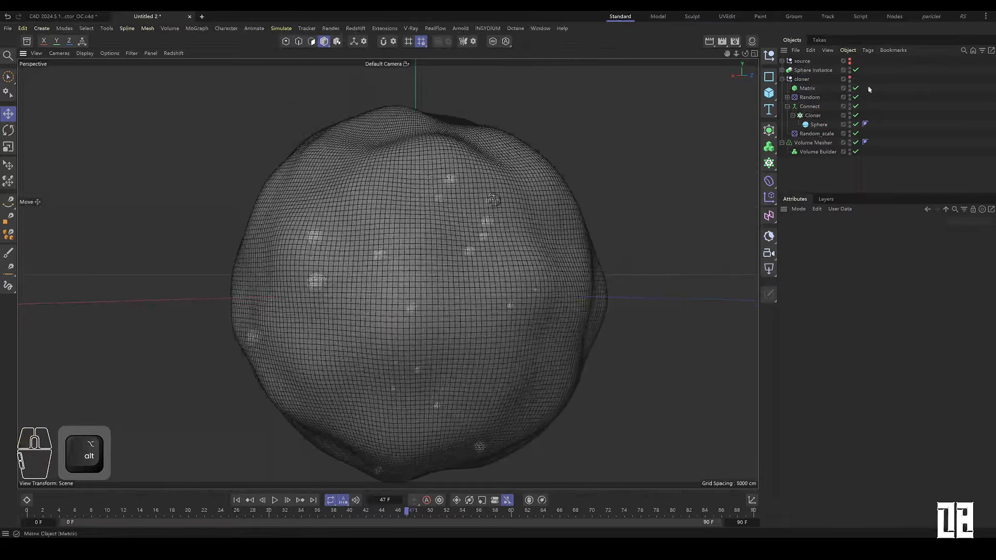
double_click(849, 71, "alt")
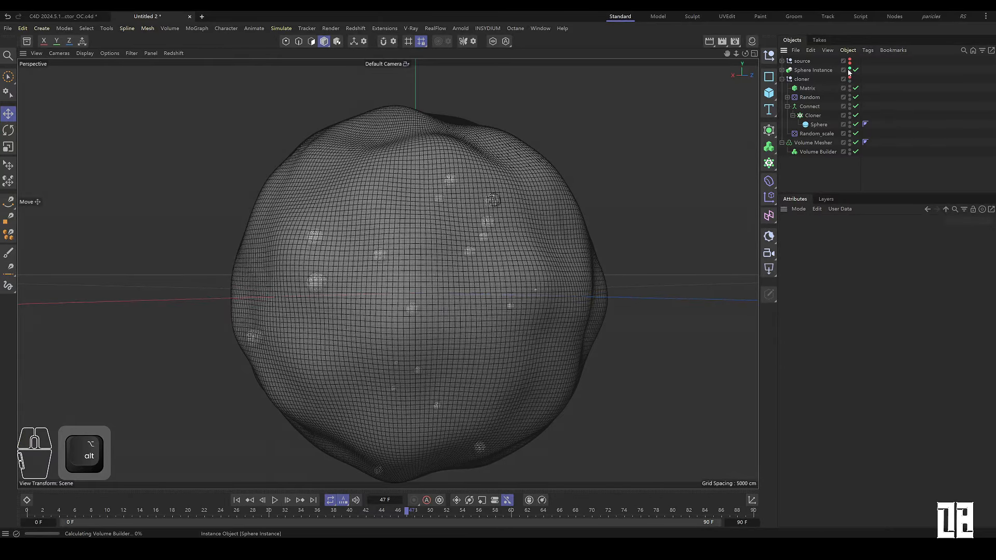
left_click_drag(488, 258, 536, 207, "alt")
left_click_drag(50, 513, 656, 487)
left_click_drag(498, 270, 459, 330, "alt")
right_click_drag(459, 330, 448, 218, "alt")
left_click_drag(448, 222, 557, 210, "alt")
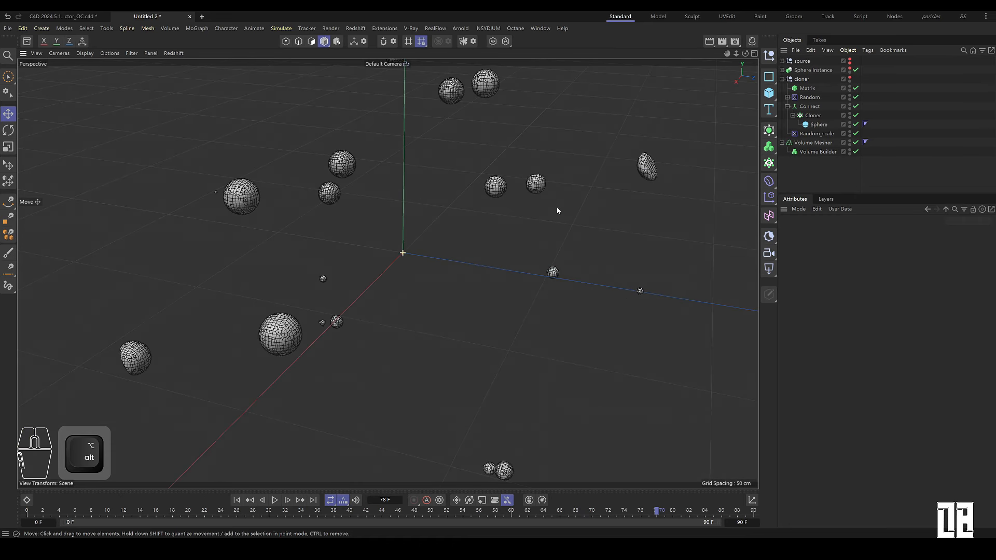
Step: Increase the Matrix object's clone count
left_click(817, 116)
double_click(808, 88)
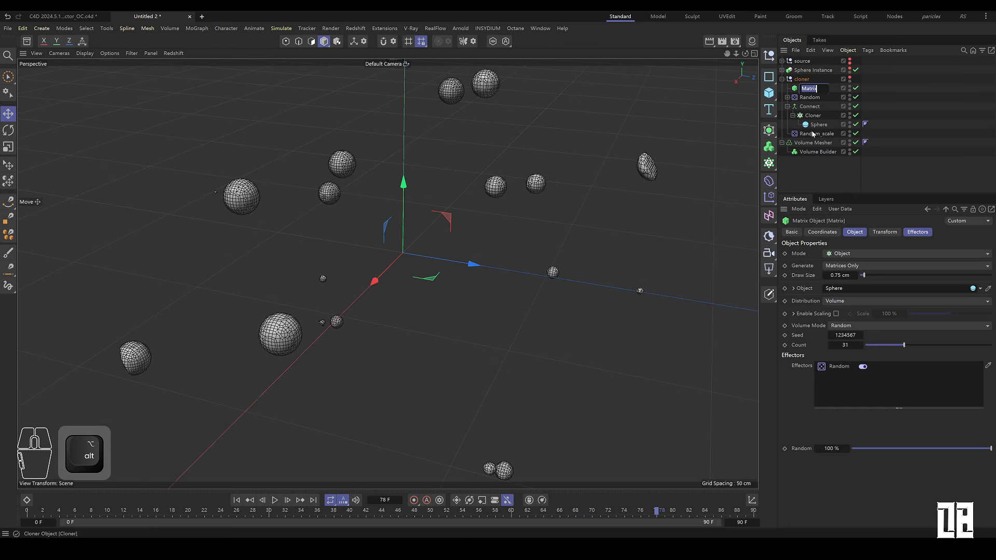
left_click(838, 166)
left_click(809, 89)
left_click_drag(904, 346, 961, 349, "alt")
left_click(826, 172)
right_click_drag(583, 262, 540, 278, "alt")
left_click_drag(541, 278, 543, 246, "alt")
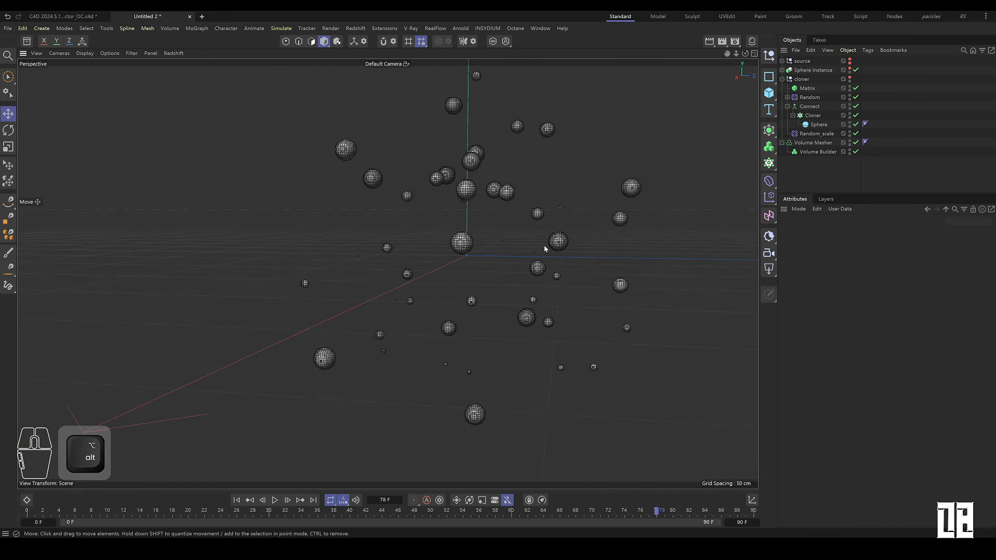
middle_click_drag(544, 246, 492, 267, "alt")
right_click_drag(467, 265, 486, 253, "alt")
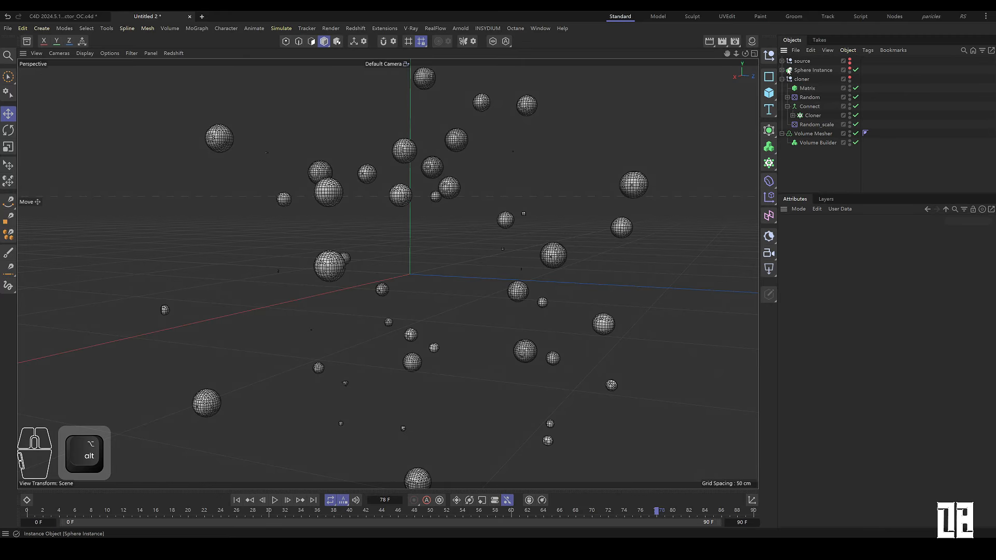
Step: Copy the Sphere Instance's Displacer under the Connect object
left_click(783, 61, "alt")
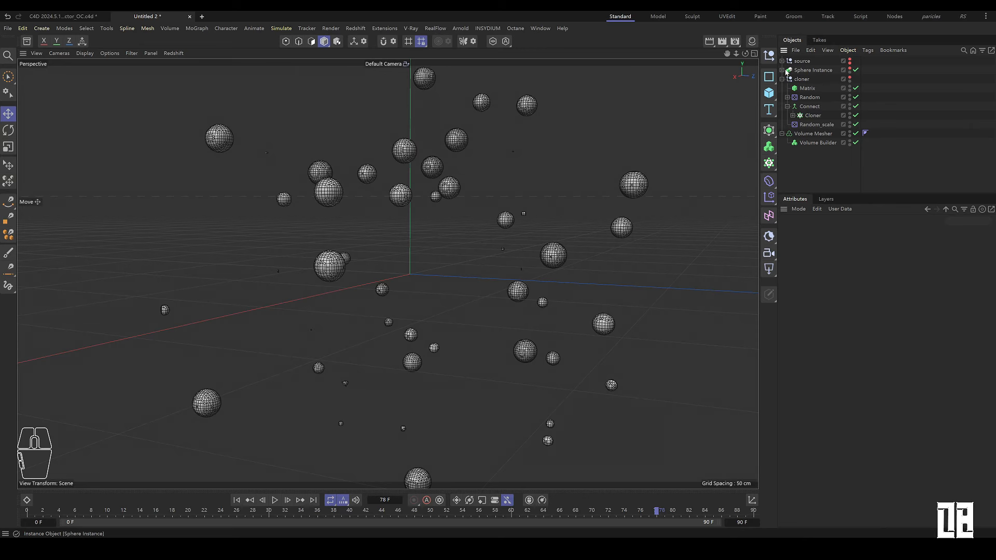
left_click(786, 72)
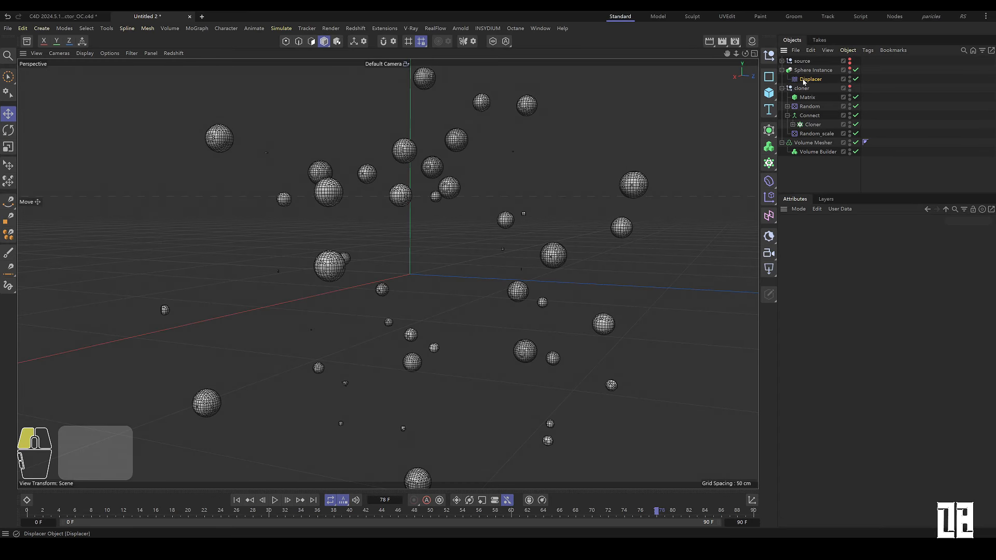
left_click_drag(804, 81, 820, 123, "ctrl")
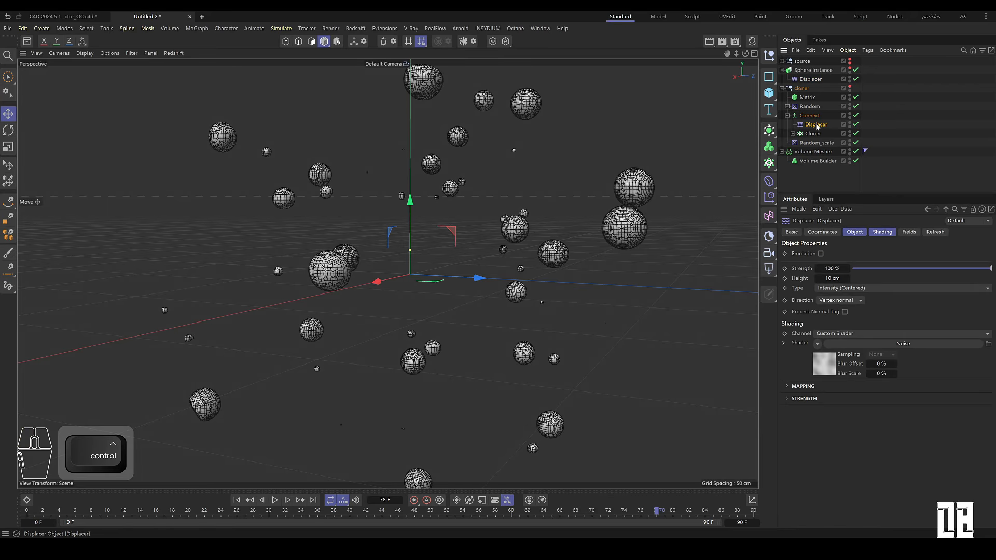
Step: Disable the Volume Mesher and open the copied Displacer's Noise shader settings
left_click(880, 235)
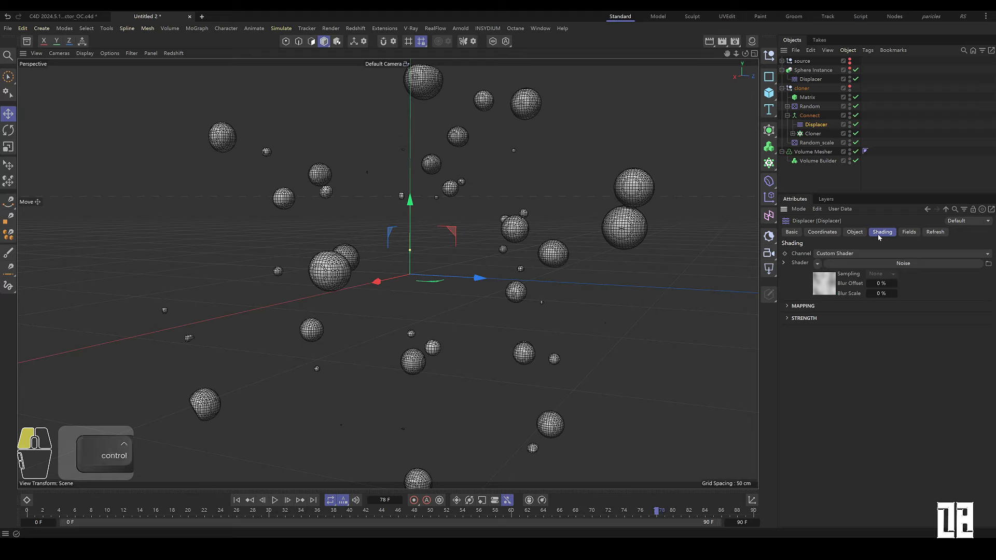
left_click(829, 283)
left_click(855, 155)
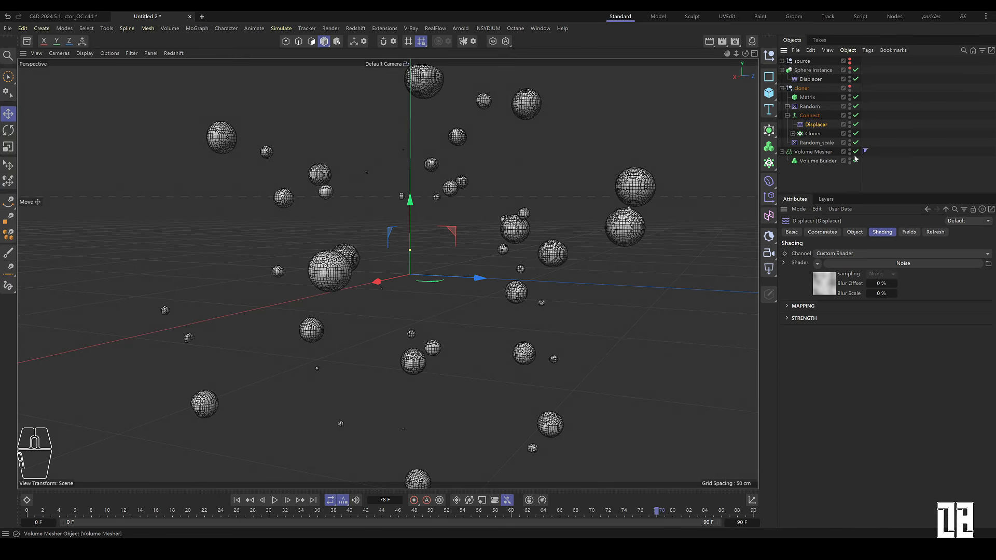
left_click(851, 116)
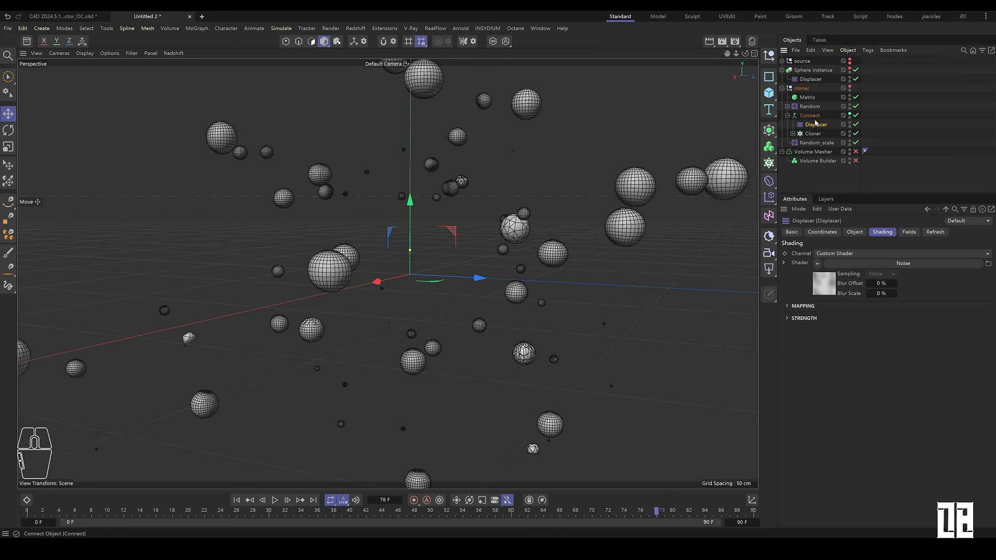
left_click(815, 119)
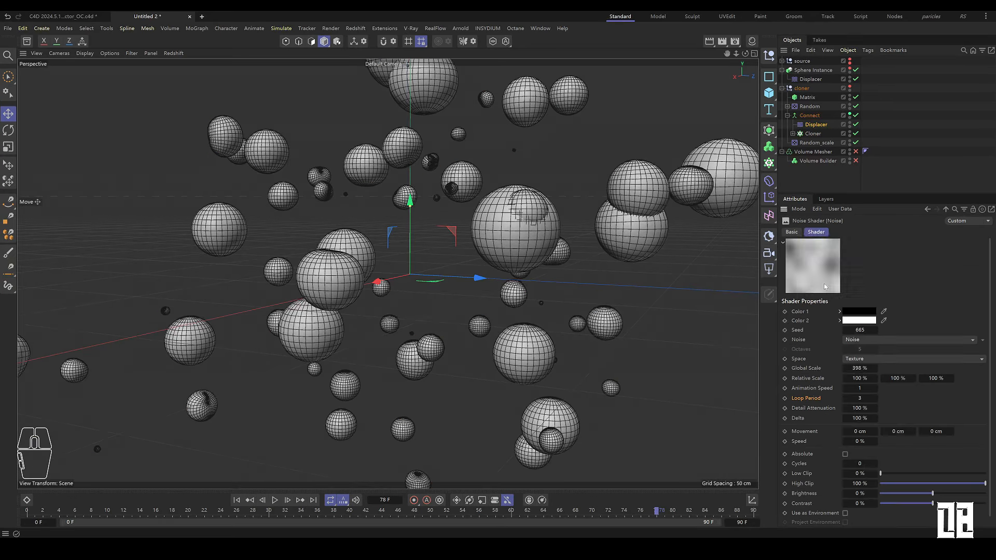
Step: Set the noise shader's Global Scale to 67% and its Contrast to 22%
left_click_drag(875, 368, 691, 368)
scroll(248, 345, "down", 6)
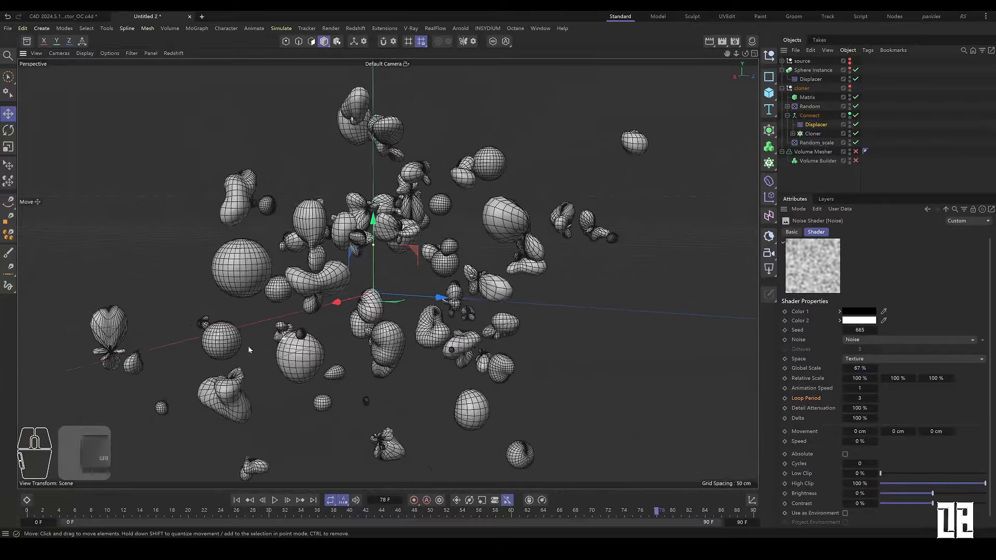
mouse_move(338, 315)
left_mouse_down("alt")
mouse_move(419, 259)
mouse_move(347, 310)
left_mouse_up("alt")
scroll(341, 315, "up", 5)
left_click(922, 502)
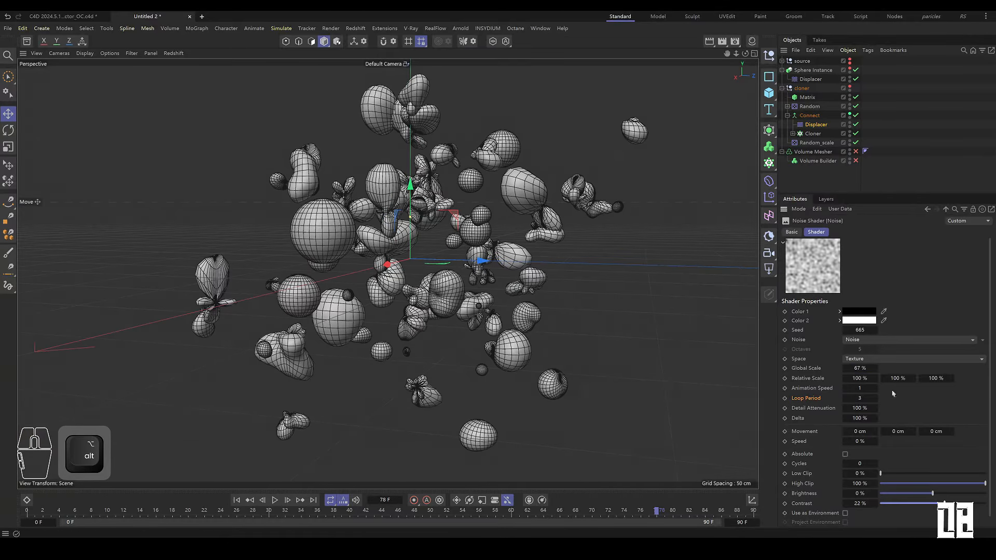
Step: Set the copied Displacer's height to 5 cm
left_click(817, 126)
left_click(855, 233)
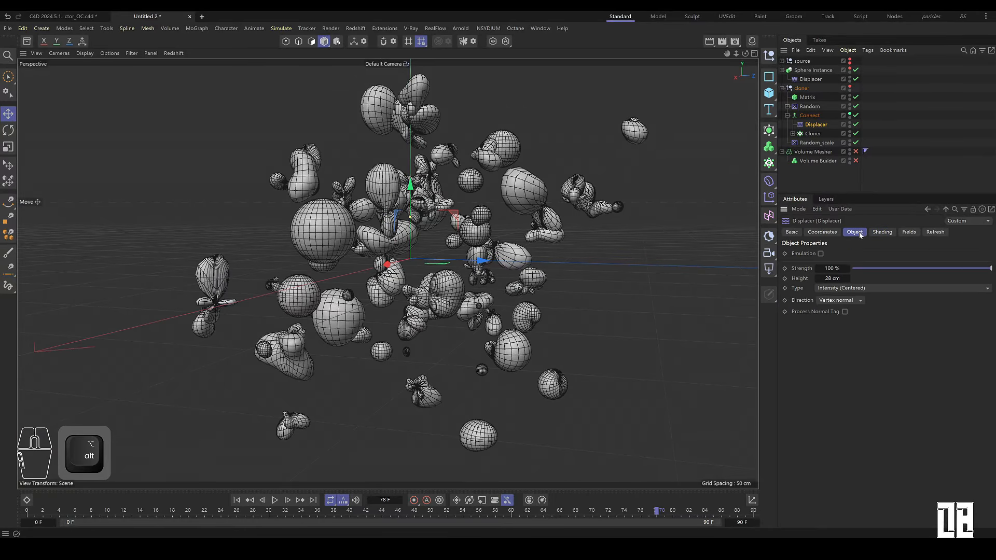
type("5")
key("Return")
left_click_drag(558, 254, 394, 211, "alt")
Step: Set the noise shader's seed to 673 and its Global Scale to 96%
left_click(832, 275)
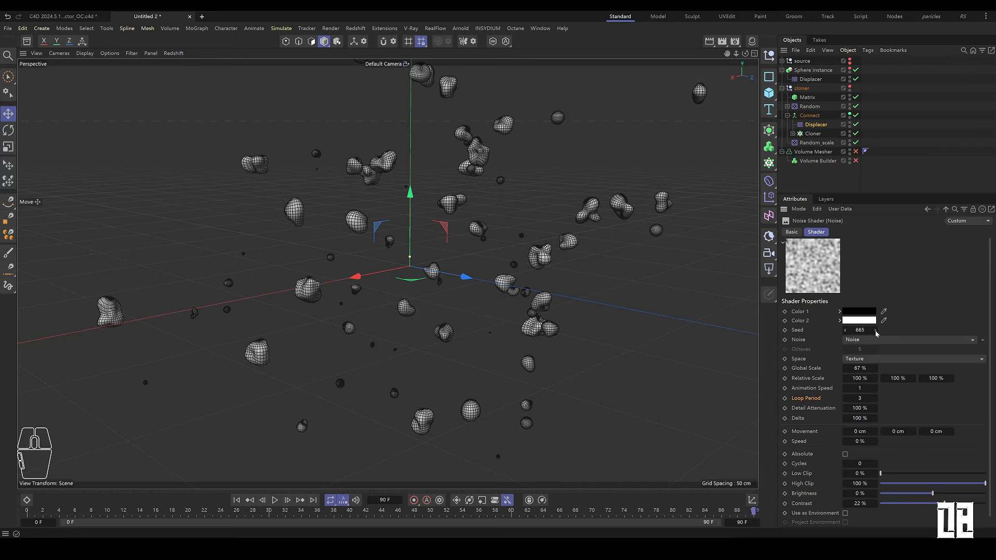
left_click_drag(875, 330, 879, 330)
left_click_drag(874, 369, 905, 369)
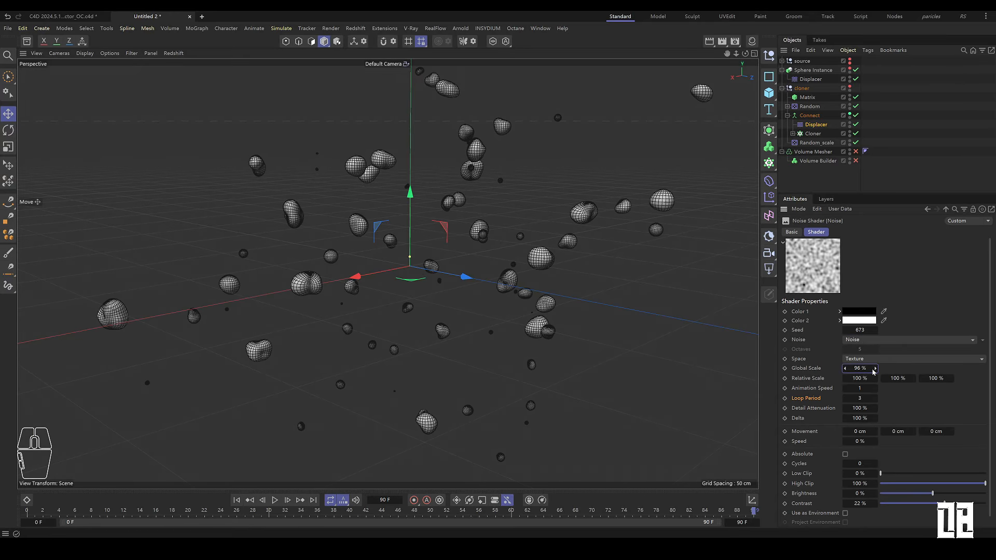
Step: Play the animation and switch the viewport to smooth shading without wireframe
left_click(276, 504)
left_click(84, 53)
left_click(107, 81)
mouse_move(358, 332)
left_mouse_down("alt")
mouse_move(436, 317)
mouse_move(509, 323)
left_mouse_up("alt")
Step: Inspect the Random effector's parameter and effector settings
left_click(809, 106)
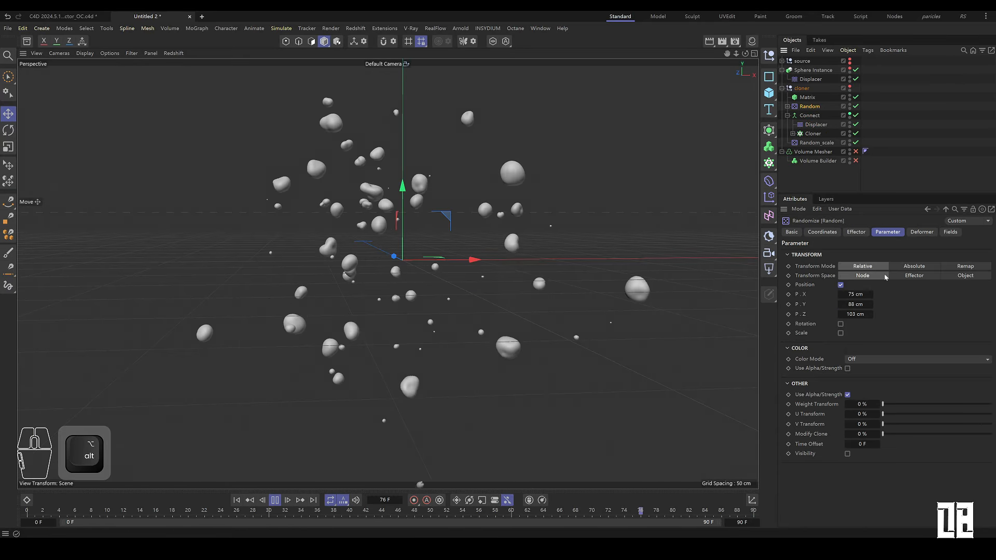
left_click(856, 232)
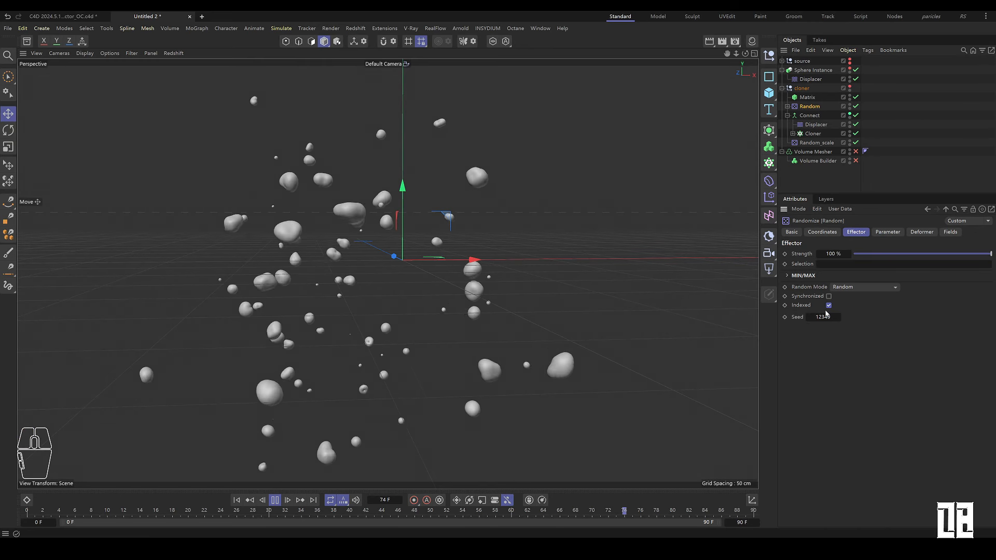
left_click_drag(514, 304, 404, 280, "alt")
left_click(830, 179)
Step: Stop playback, re-enable the Volume Mesher and select the Volume Builder
double_click(849, 114)
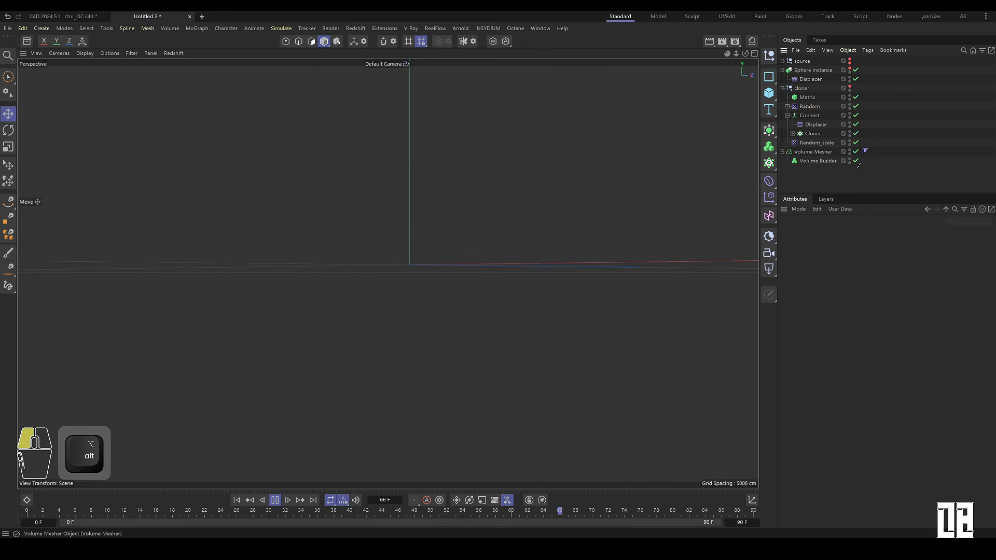
left_click(276, 502)
left_click(813, 151)
left_click(822, 162)
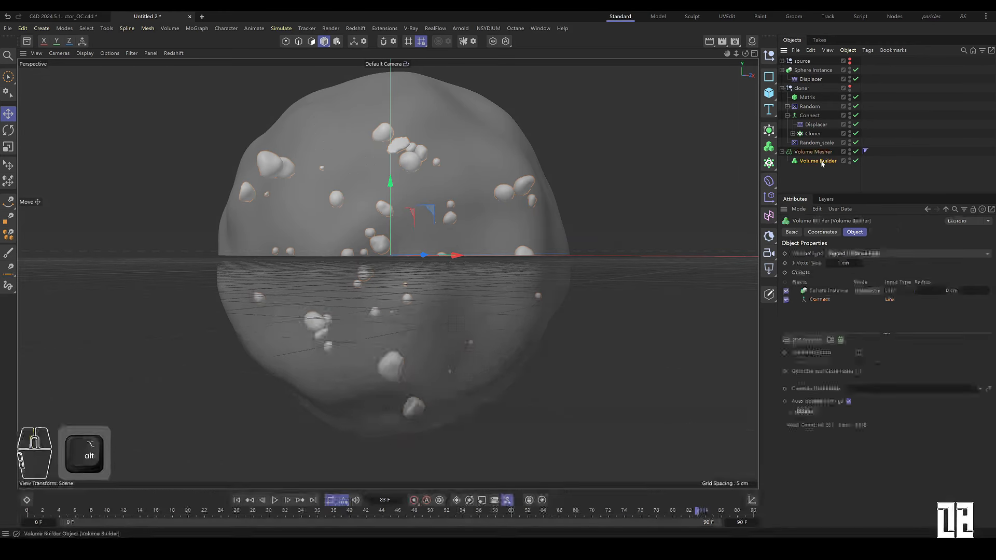
Step: Scrub the timeline and orbit around to review the animated volume mesh
left_click(817, 342)
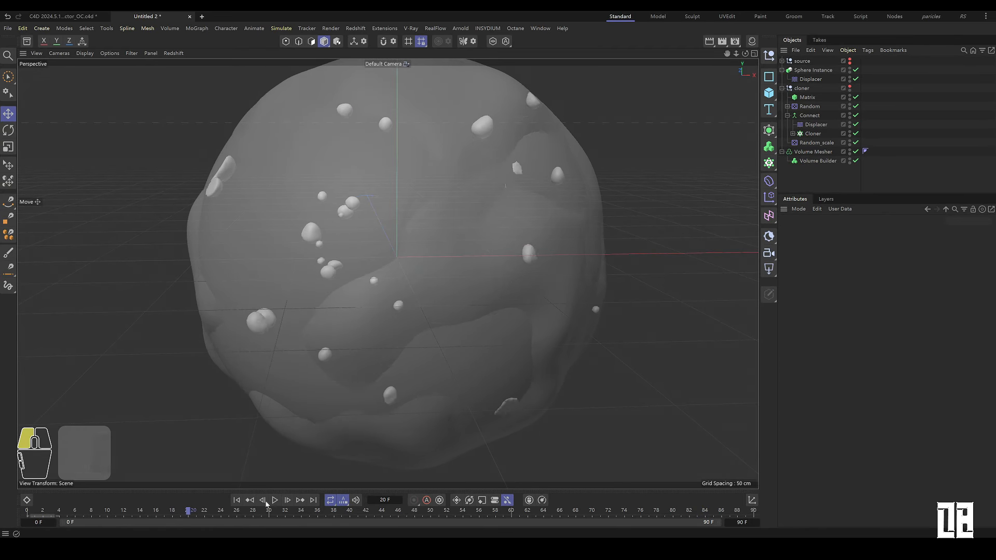
left_click_drag(265, 505, 844, 478)
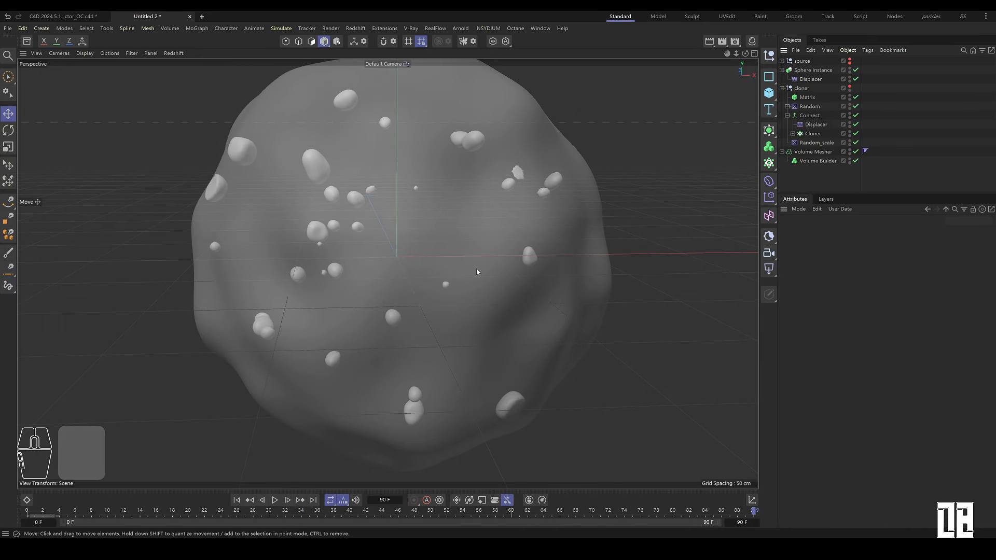
left_click_drag(476, 271, 49, 268, "alt")
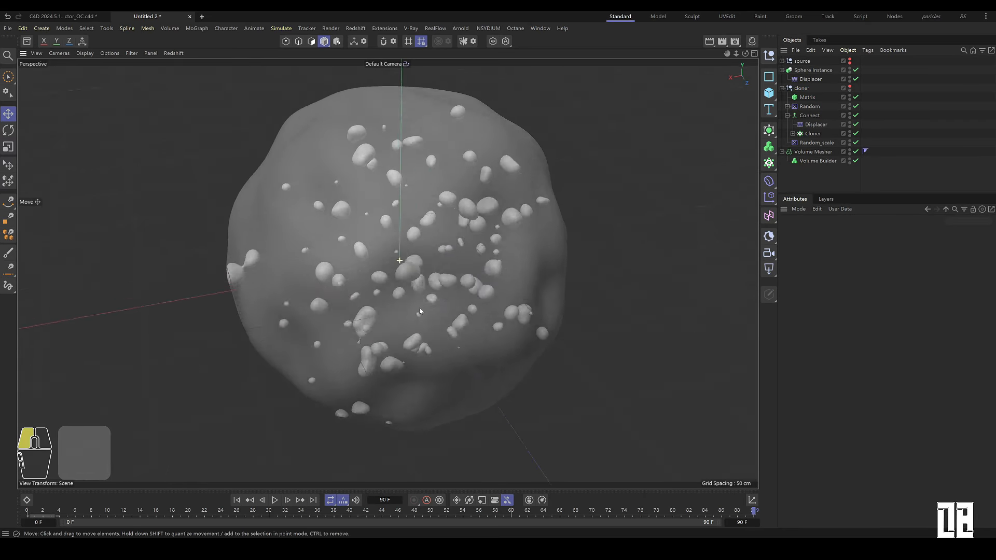
right_click_drag(422, 232, 481, 235, "alt")
left_click_drag(481, 235, 384, 290, "alt")
left_click_drag(43, 512, 809, 119)
Step: Increase the Random effector's X, Y and Z position ranges
left_click(810, 106)
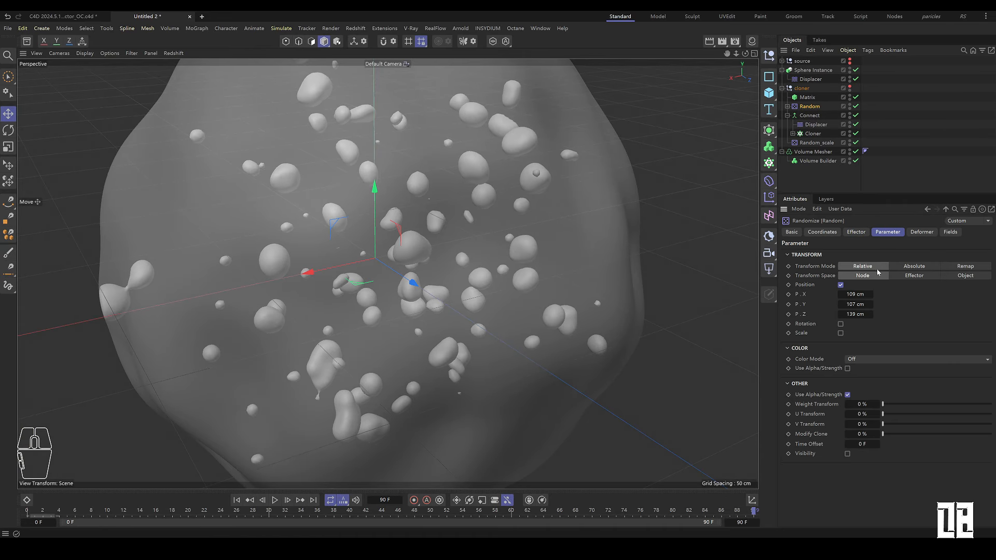
left_click_drag(856, 294, 912, 294)
left_click_drag(857, 305, 975, 314)
left_click(826, 180)
right_click_drag(490, 258, 470, 269, "alt")
left_click_drag(469, 270, 454, 236, "alt")
right_click_drag(454, 275, 379, 336, "alt")
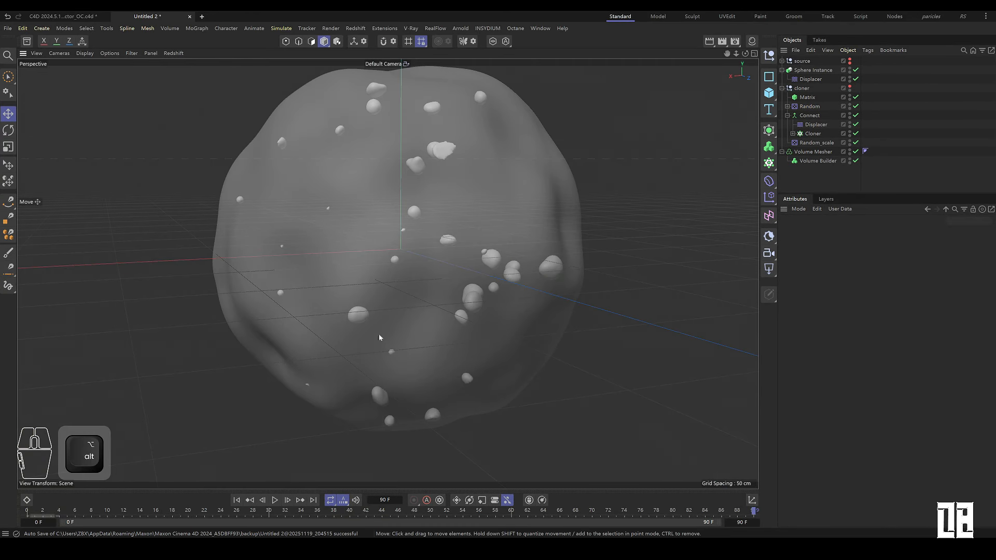
left_click_drag(39, 515, 810, 395)
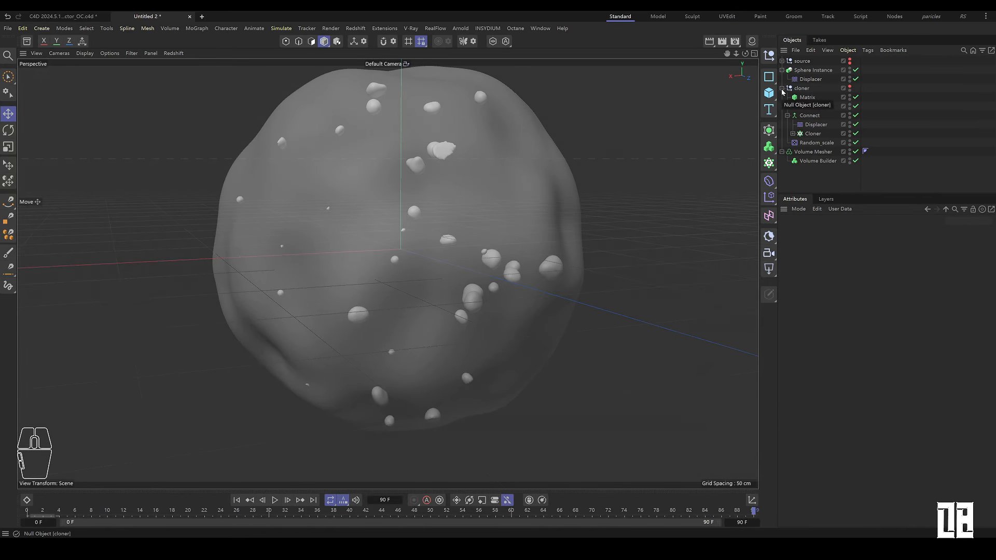
Step: Duplicate the Sphere Instance and its Displacer, and disable the original Displacer in the duplicate
left_click(811, 71)
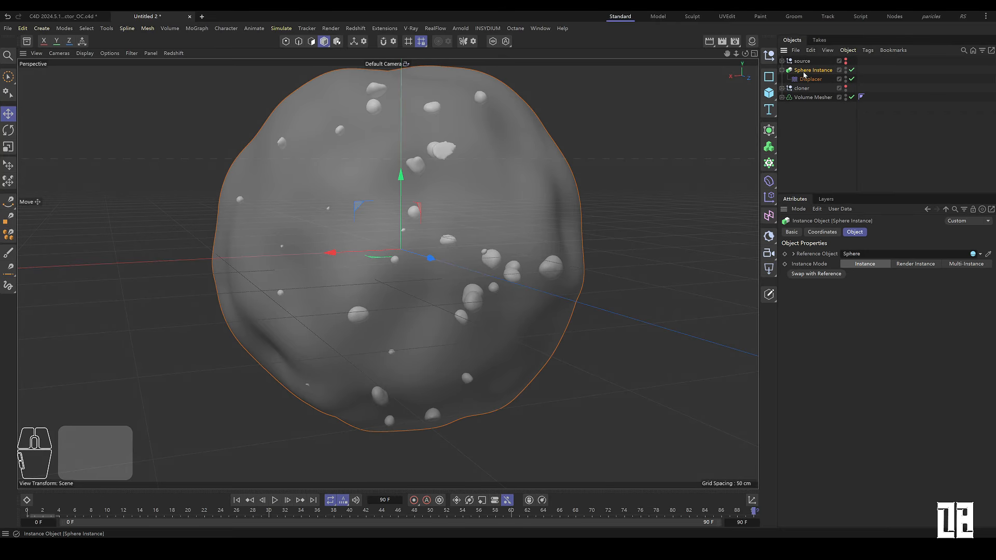
left_click(810, 116)
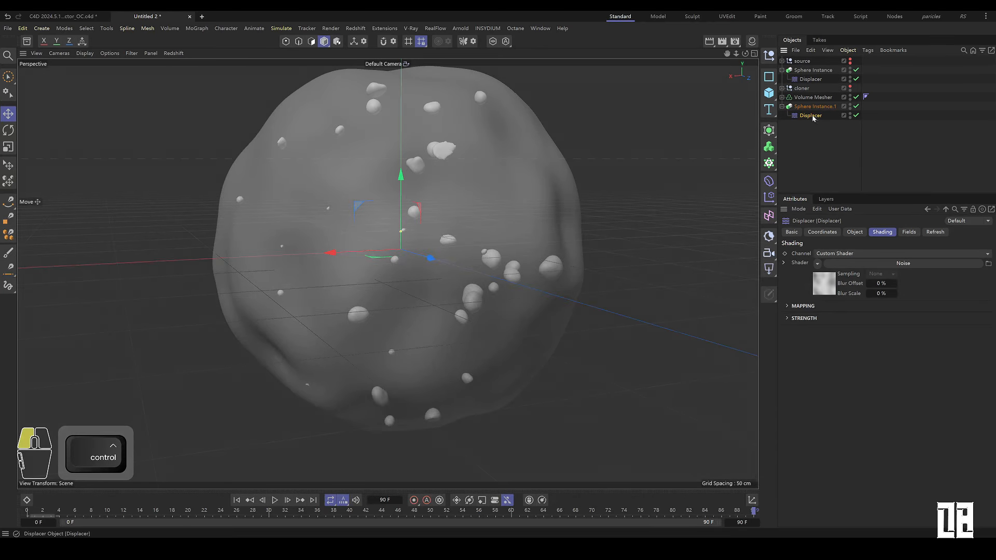
left_click_drag(811, 116, 817, 123, "ctrl")
left_click(856, 124)
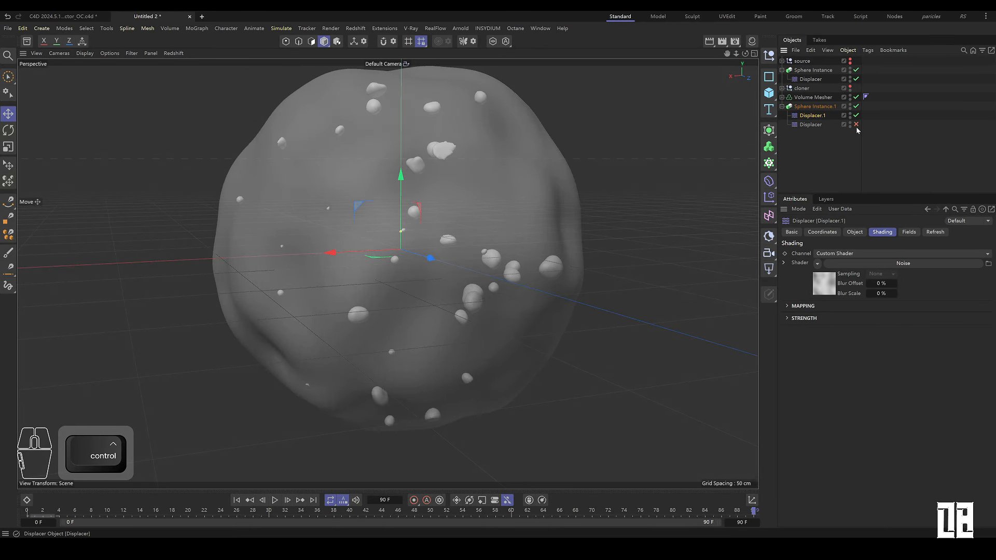
Step: Replace the new Displacer's shader with a Color shader and set its height to 39 cm
left_click(818, 264)
left_click(826, 345)
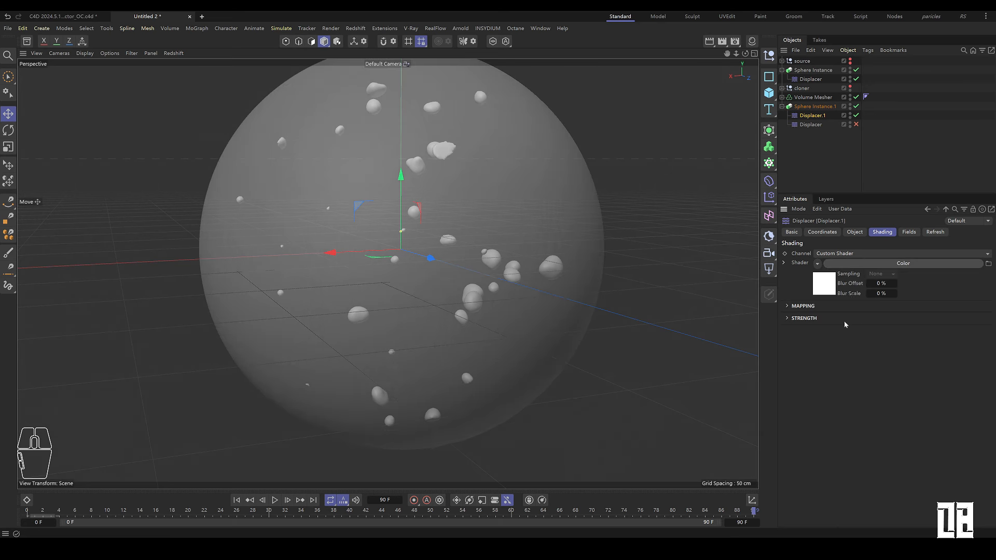
left_click(855, 232)
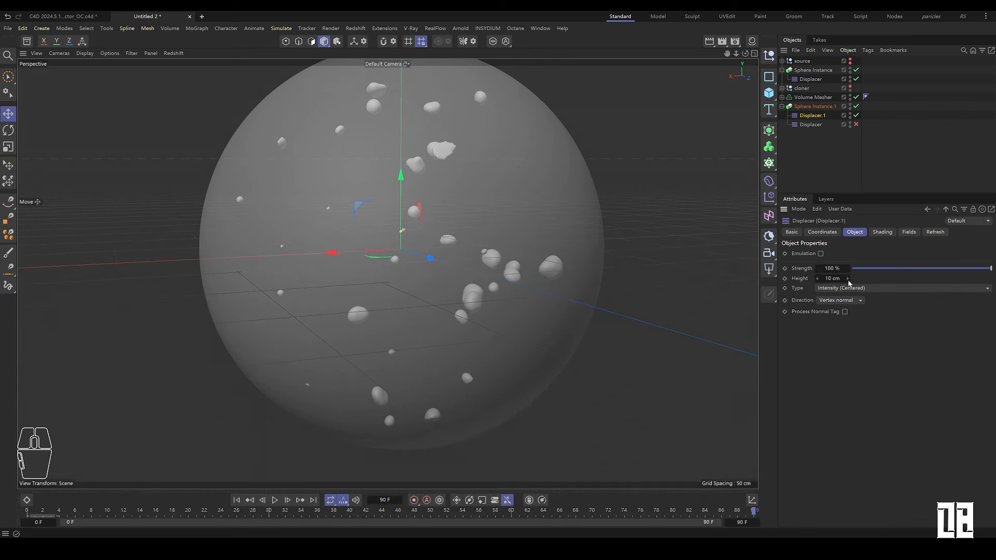
left_click_drag(848, 281, 849, 298)
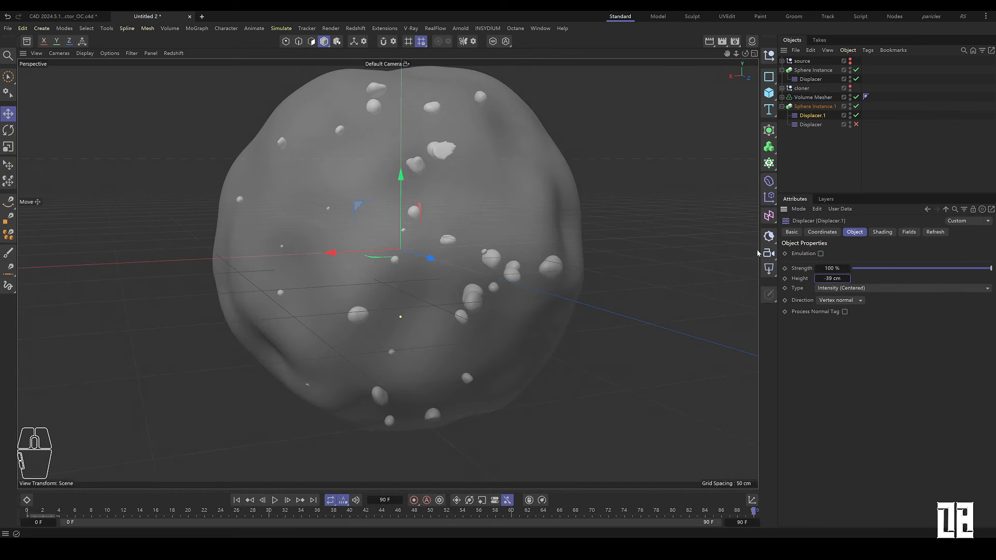
Step: Switch the viewport display to show wireframe lines
left_click(85, 53)
left_click(97, 93)
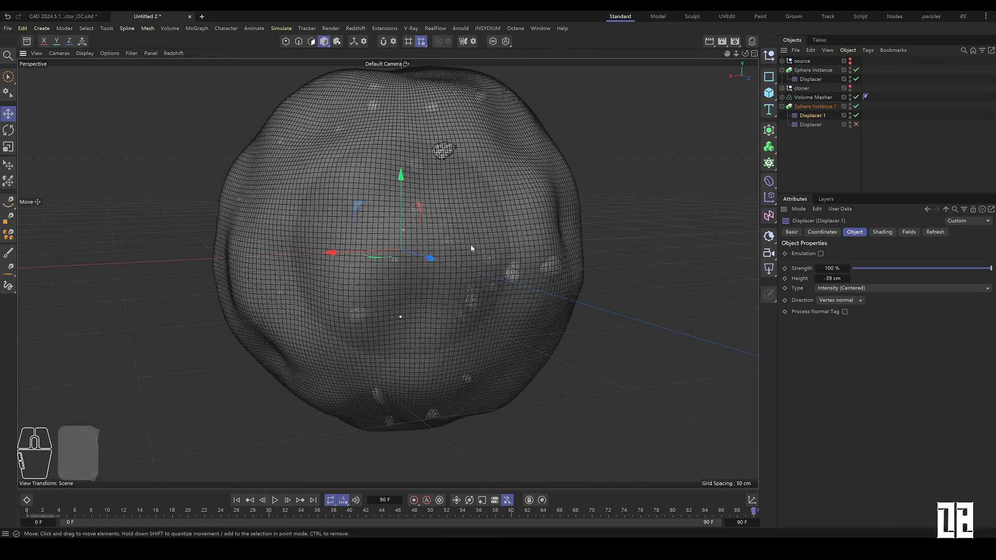
Step: Set the new Displacer's height to -66 cm
mouse_move(472, 247)
right_mouse_down("alt")
mouse_move(473, 231)
mouse_move(467, 238)
mouse_move(544, 197)
right_mouse_up("alt")
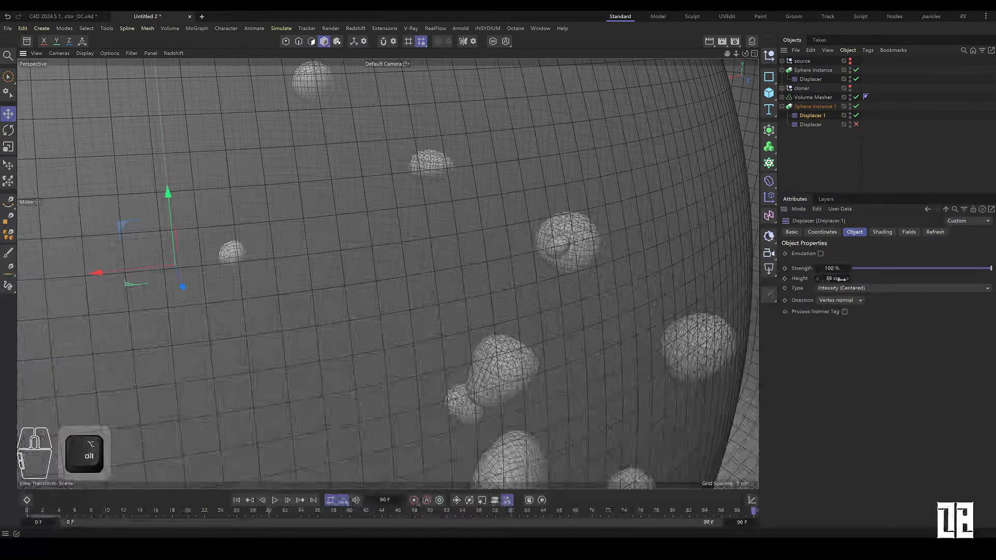
left_click_drag(841, 279, 827, 280)
middle_click_drag(519, 292, 540, 272, "alt")
right_click_drag(540, 272, 562, 243, "alt")
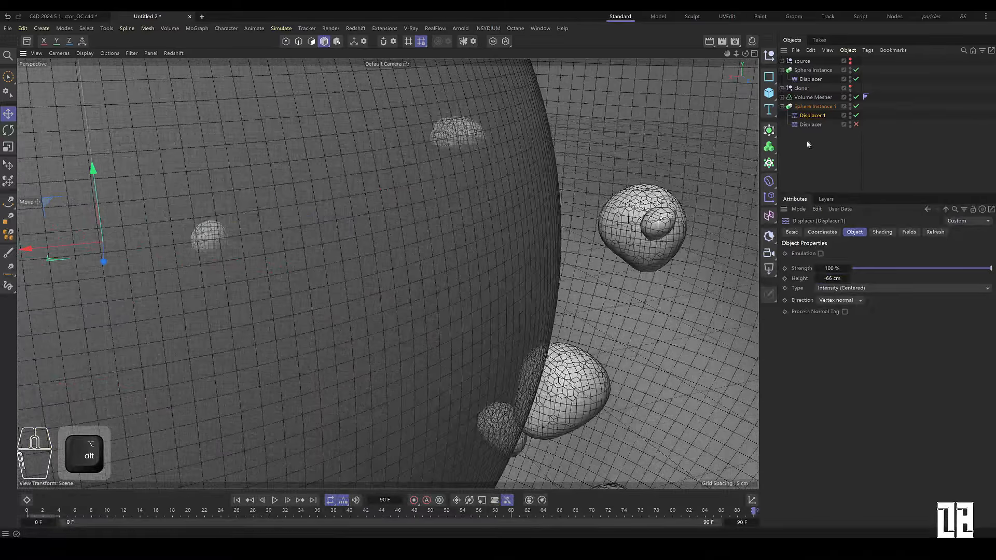
Step: Re-enable the original Displacer under the duplicated Sphere Instance
left_click(857, 125)
left_click(822, 159)
left_click_drag(332, 249, 447, 260, "alt")
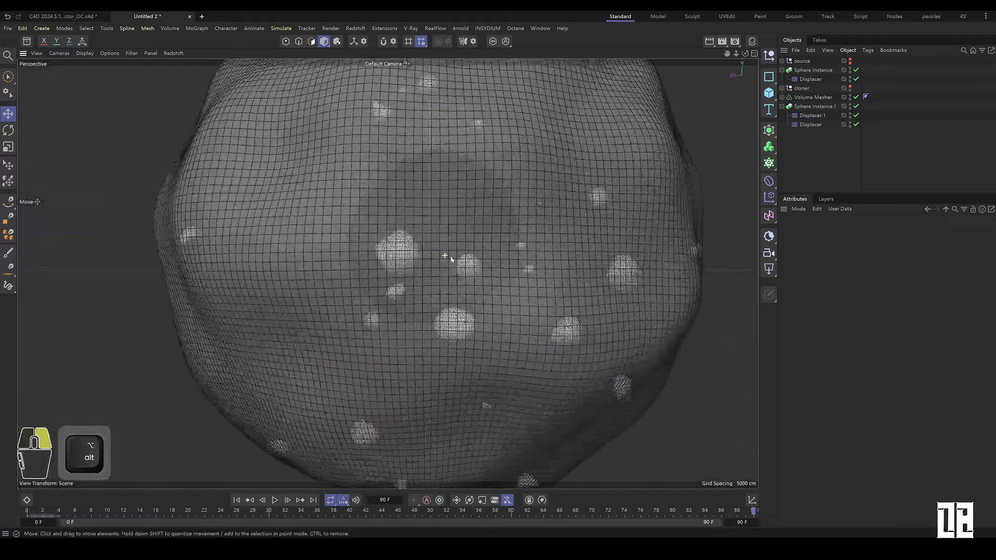
right_click_drag(446, 260, 498, 223, "alt")
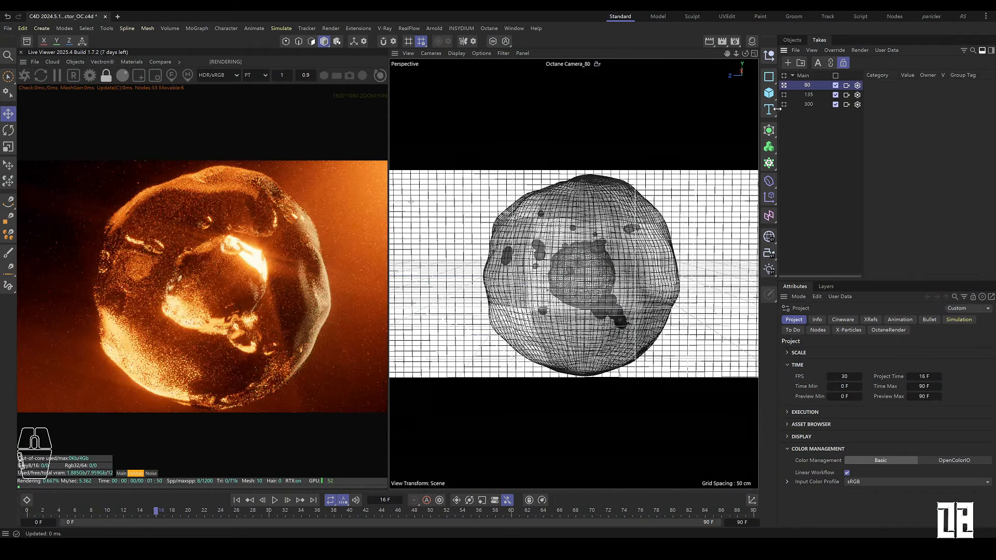
Step: Rewind and play back the finished animation in the Octane live viewer
left_click(239, 504)
left_click(313, 503)
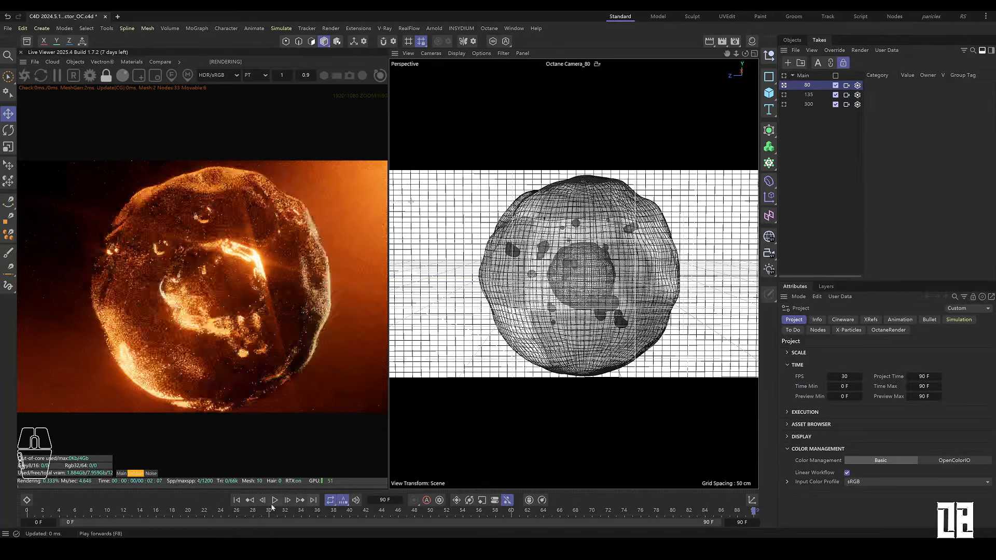
left_click(239, 505)
left_click(275, 500)
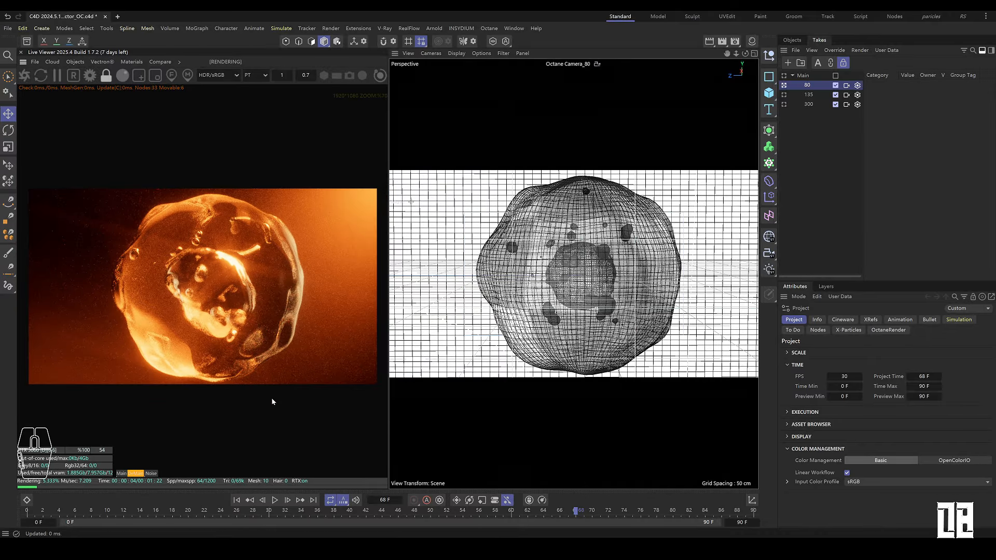
Step: Preview the render through the 135, 300 and 80 camera takes, rewinding the timeline to the start
left_click(784, 95)
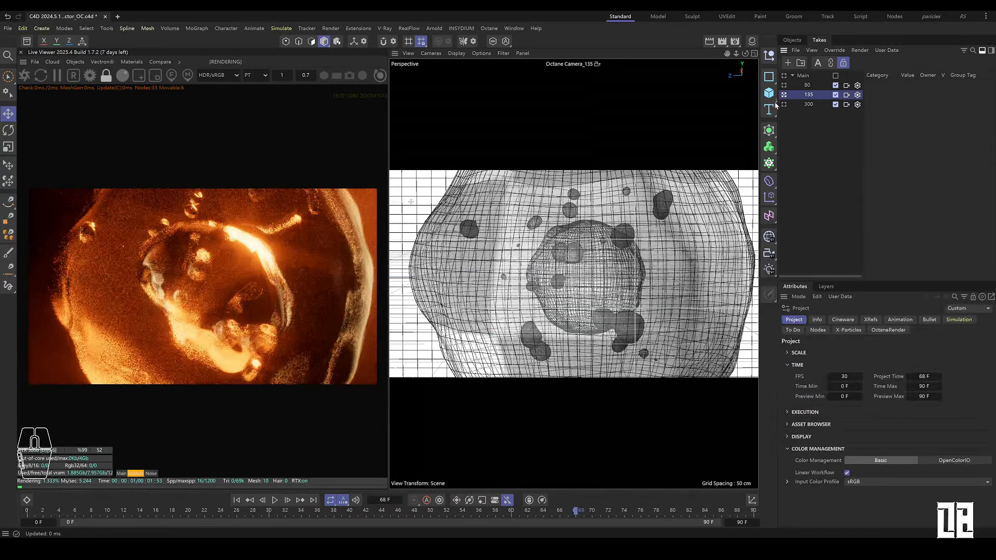
left_click(784, 104)
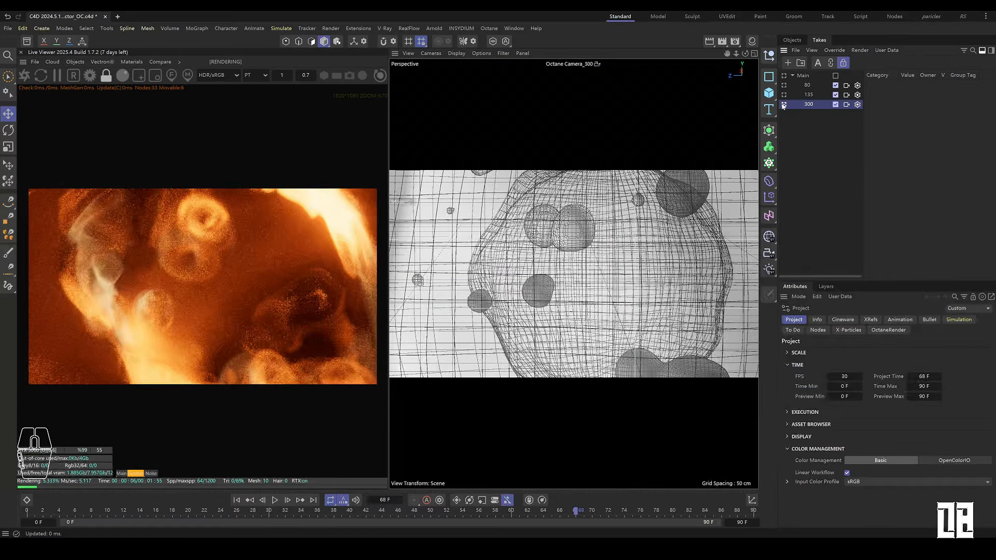
left_click_drag(547, 515, 27, 519)
left_click(784, 85)
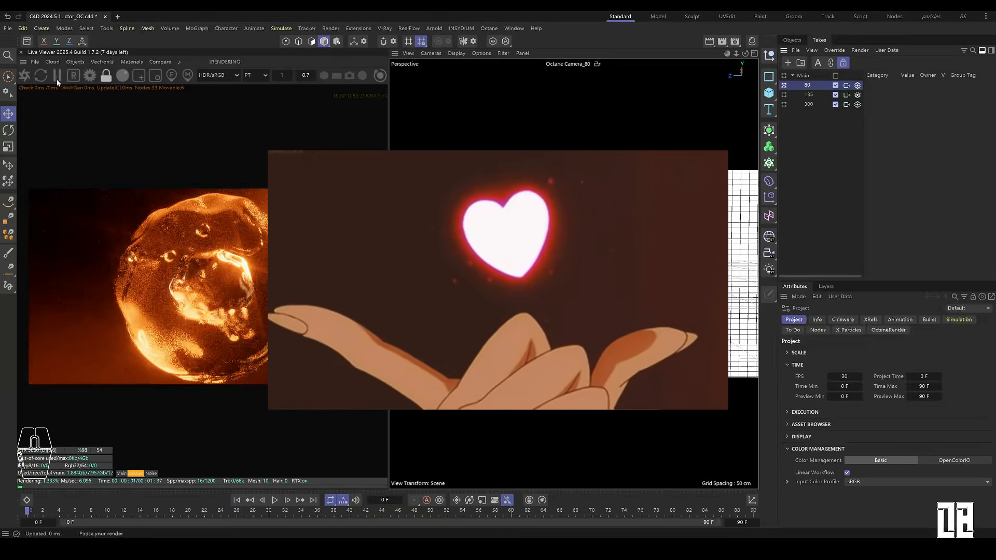